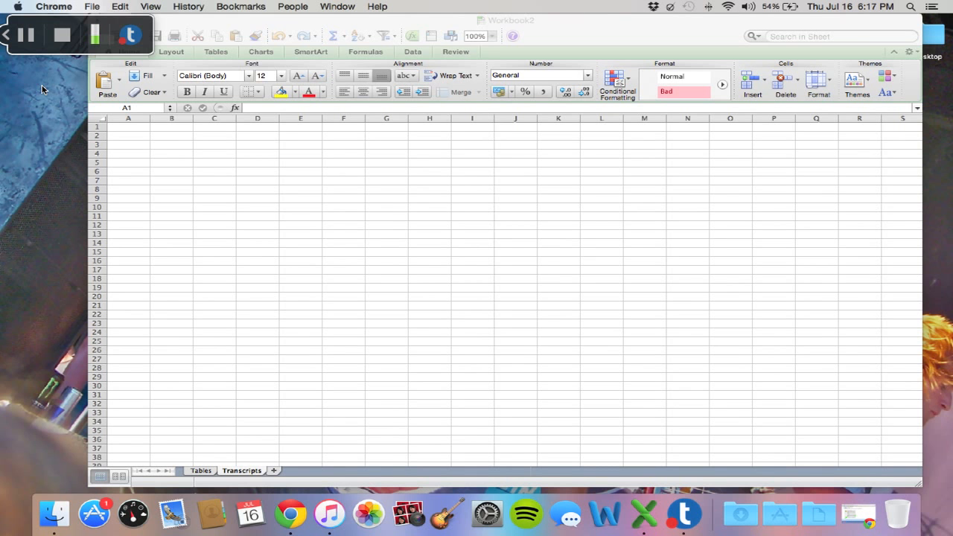
Step: Merge cells A1:B1 and merge cells C1:D1 on the Transcripts sheet for two table headings
left_click(146, 131)
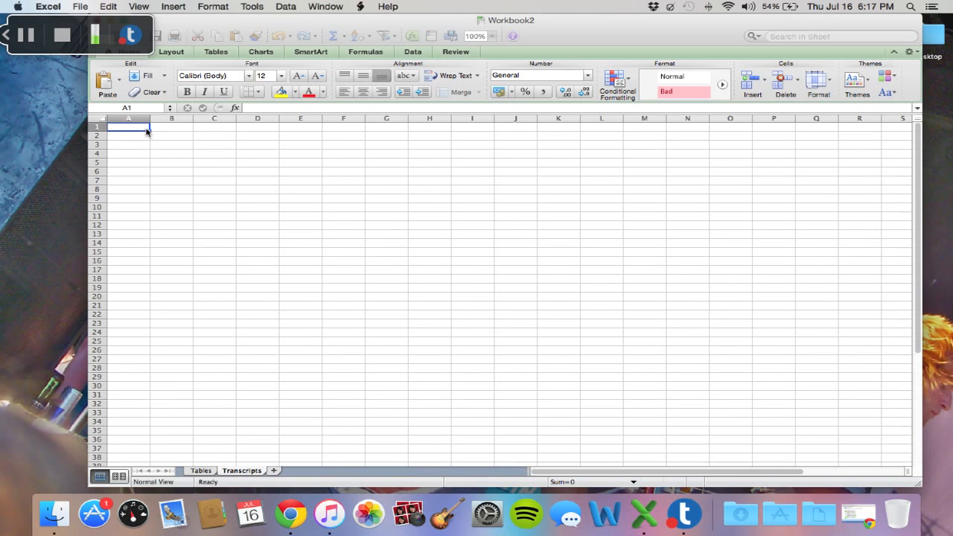
mouse_move(151, 130)
left_mouse_down()
mouse_move(191, 127)
mouse_move(166, 132)
left_mouse_up()
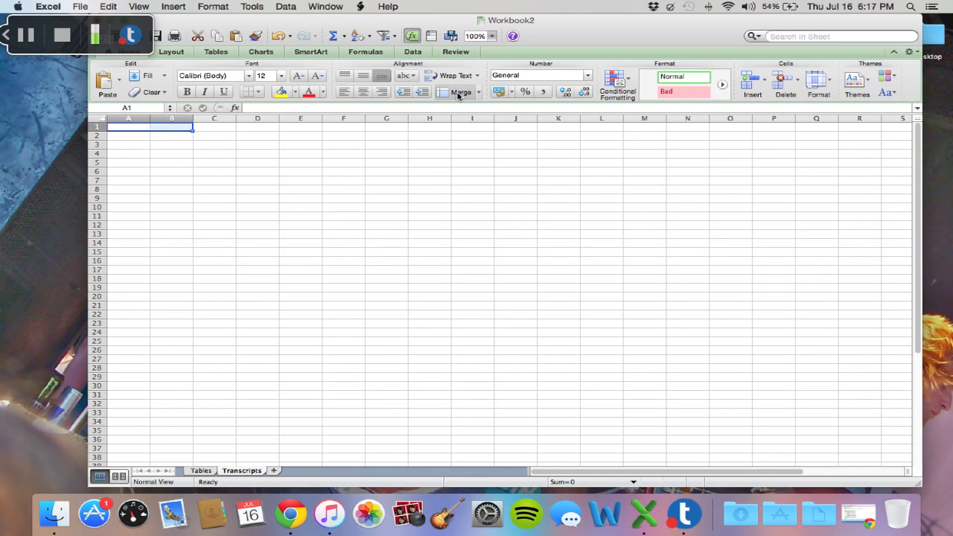
left_click_drag(232, 132, 245, 132)
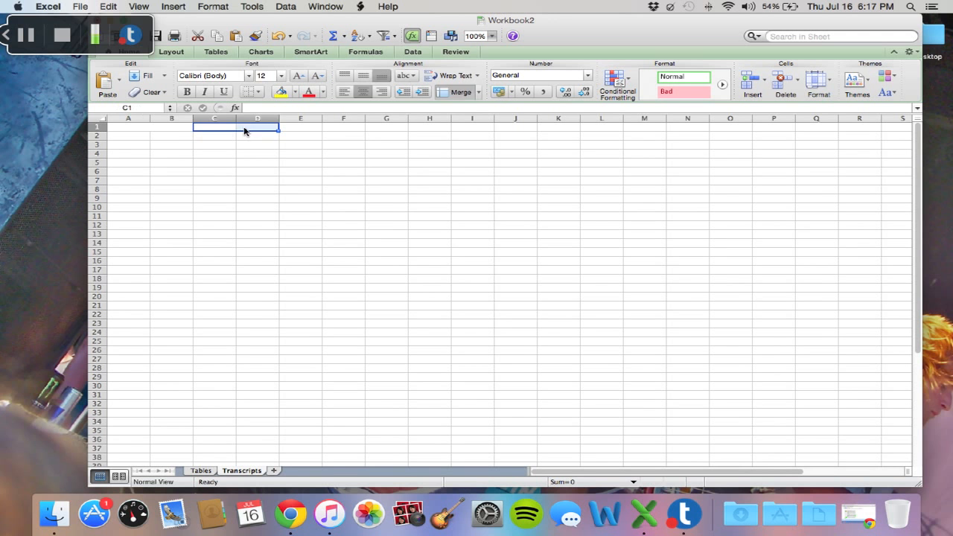
left_click(469, 94)
Step: Enter the heading "Grade to Number" in merged cell A1 and "Number to Grade" in merged cell C1
left_click(174, 130)
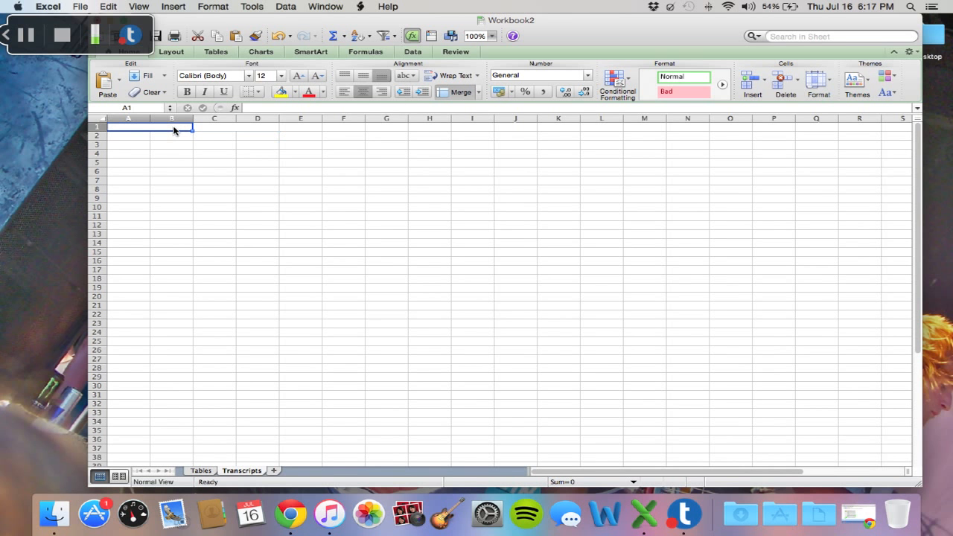
type("Grade")
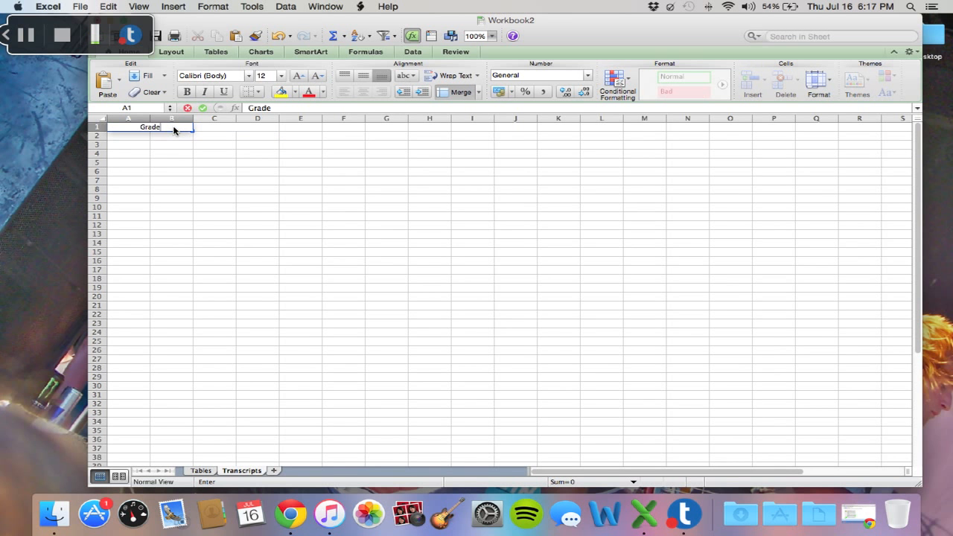
type(" to Number")
left_click(220, 131)
type("Number to Grade")
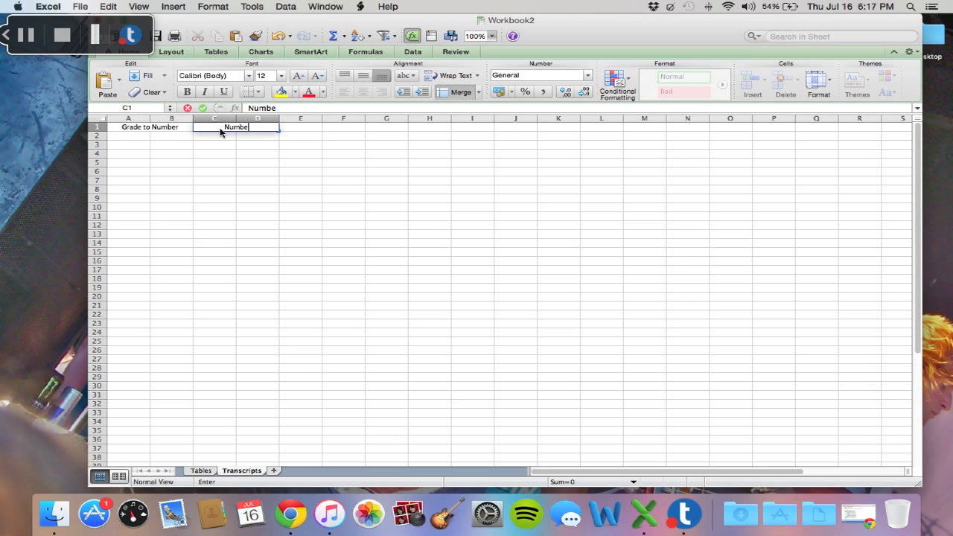
Step: List the letter grades F, D-, D and D+ in cells A2 to A5 under "Grade to Number"
left_click(148, 138)
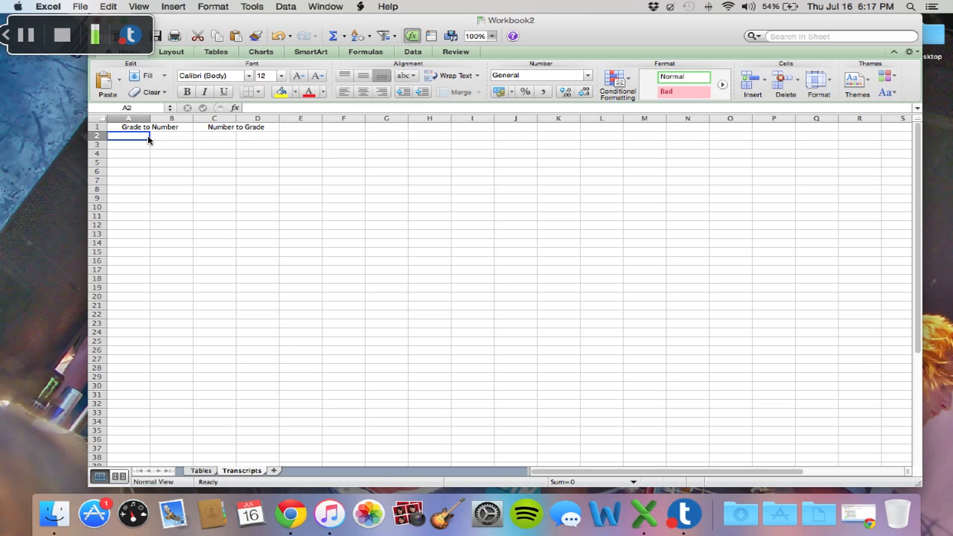
type("F")
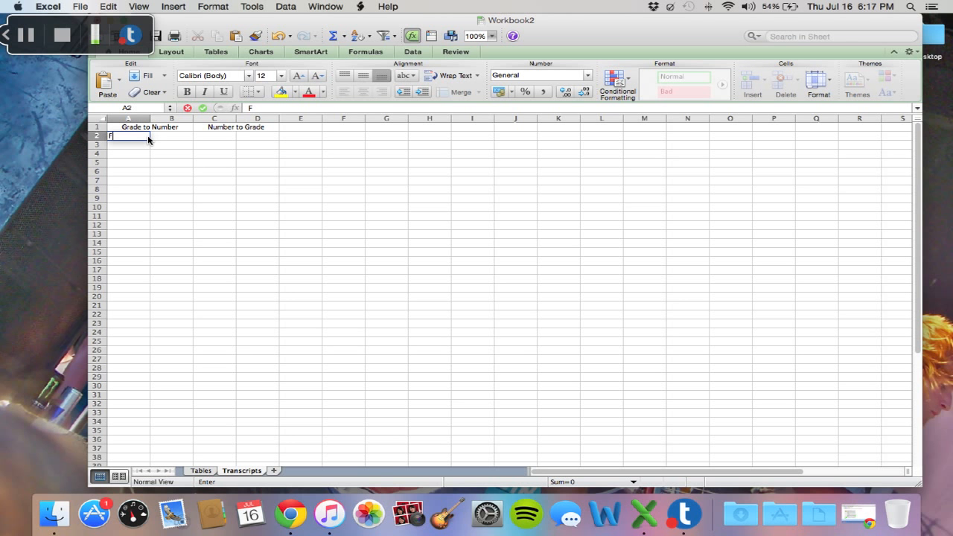
key("Return")
type("D-")
key("Return")
type("D")
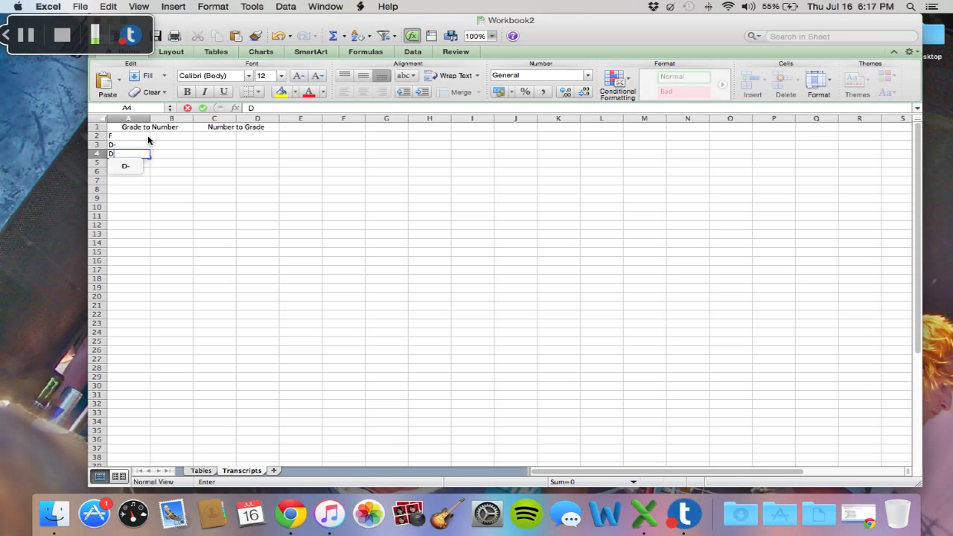
key("Return")
type("D+")
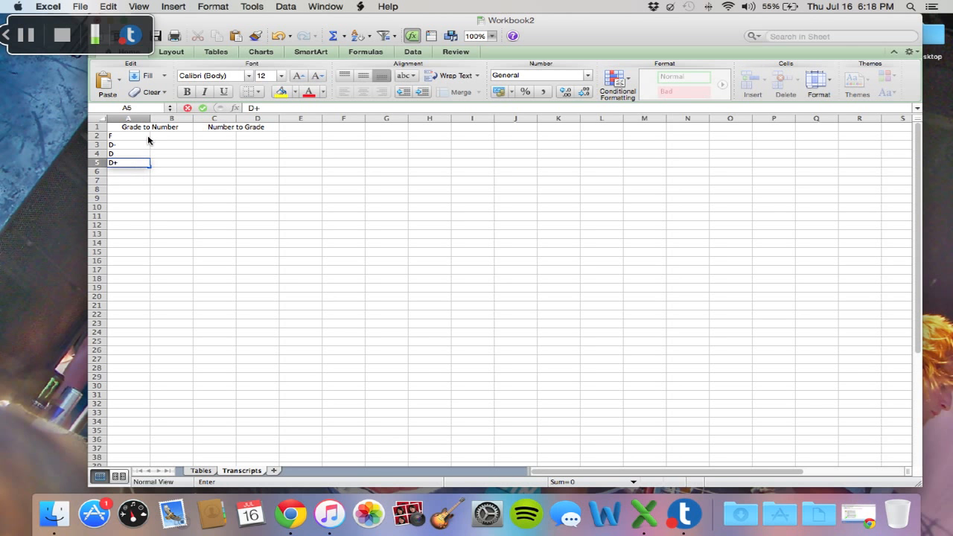
key("Return")
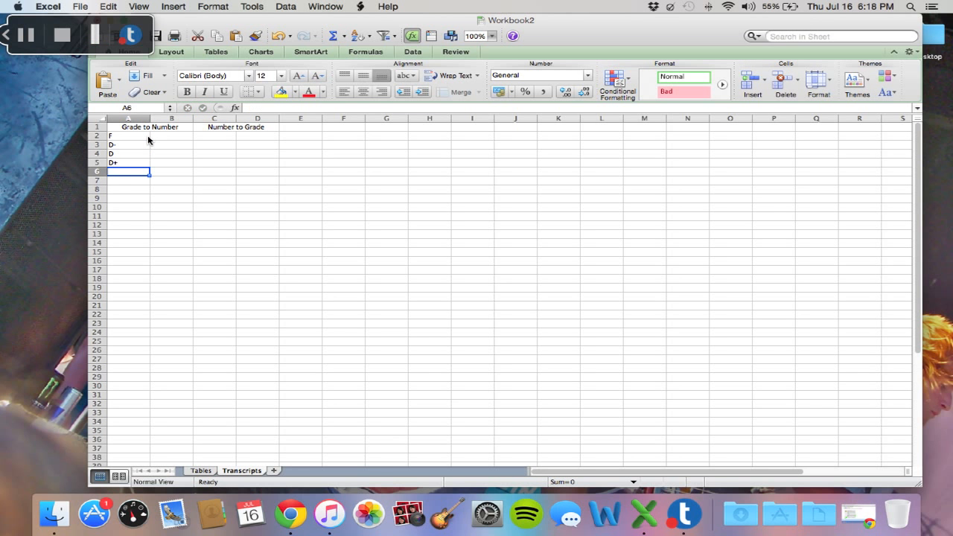
Step: Continue the letter grade list with C-, C and C+ in cells A6 to A8
type("C-")
key("Return")
type("C")
key("Return")
type("C+")
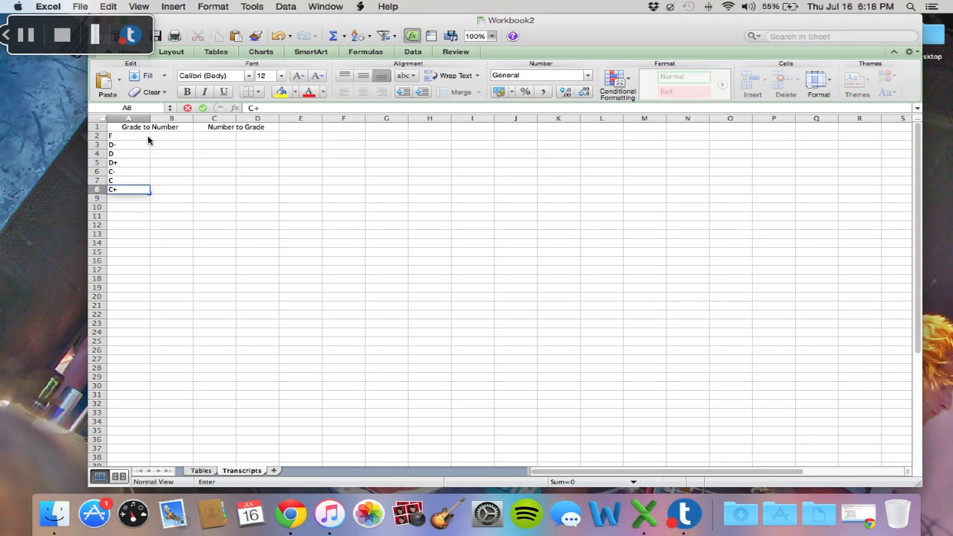
key("Return")
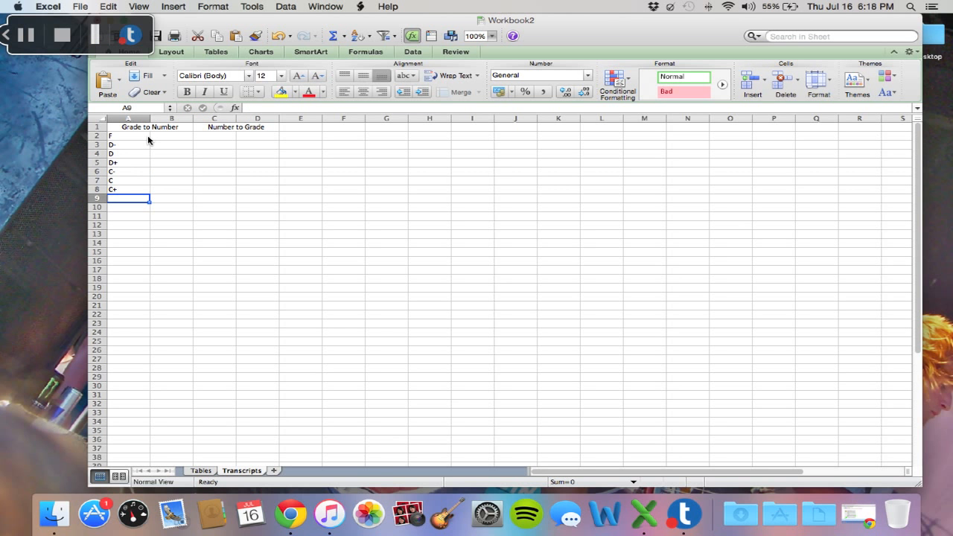
Step: Complete the letter grade list with B-, B, B+, A- and A in cells A9 to A13
type("B-")
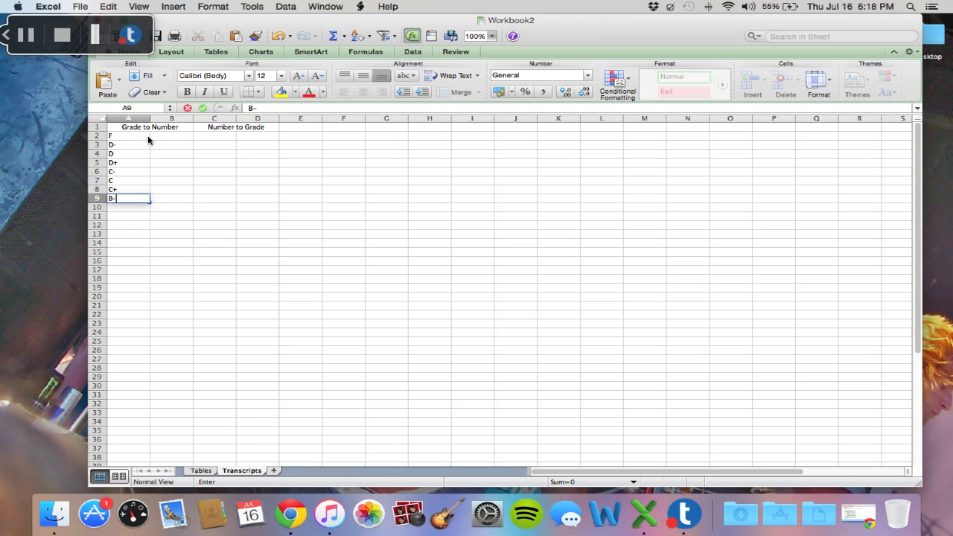
key("Return")
type("B")
key("Return")
type("B+")
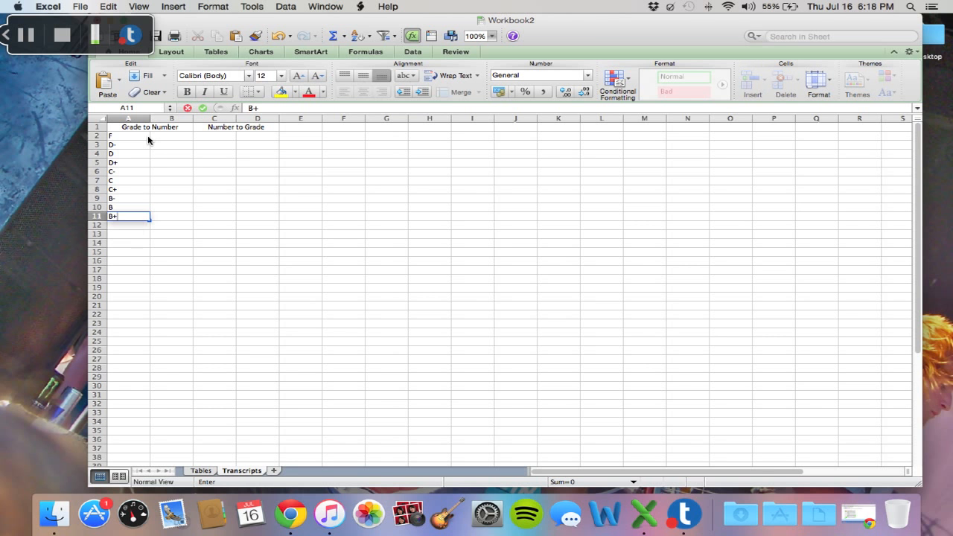
key("Return")
type("A-")
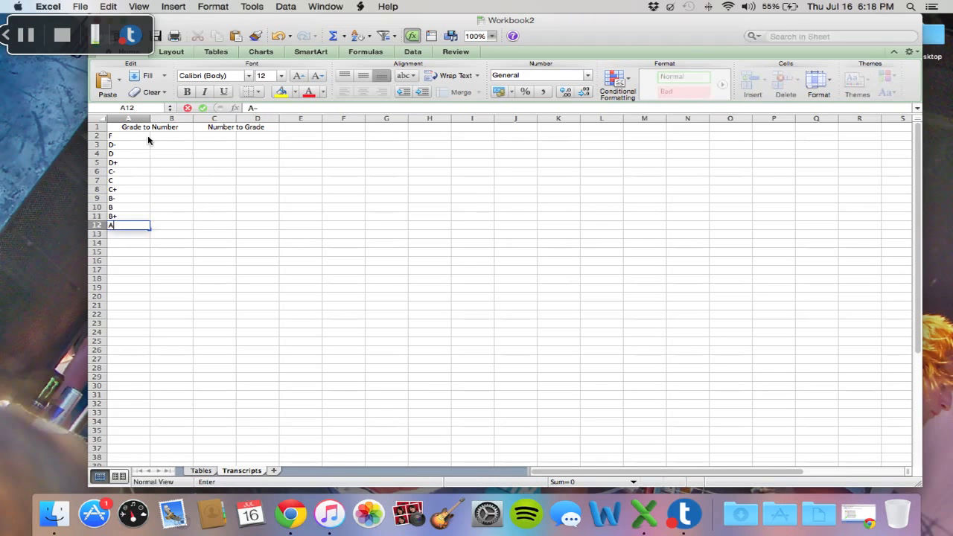
key("Return")
type("A")
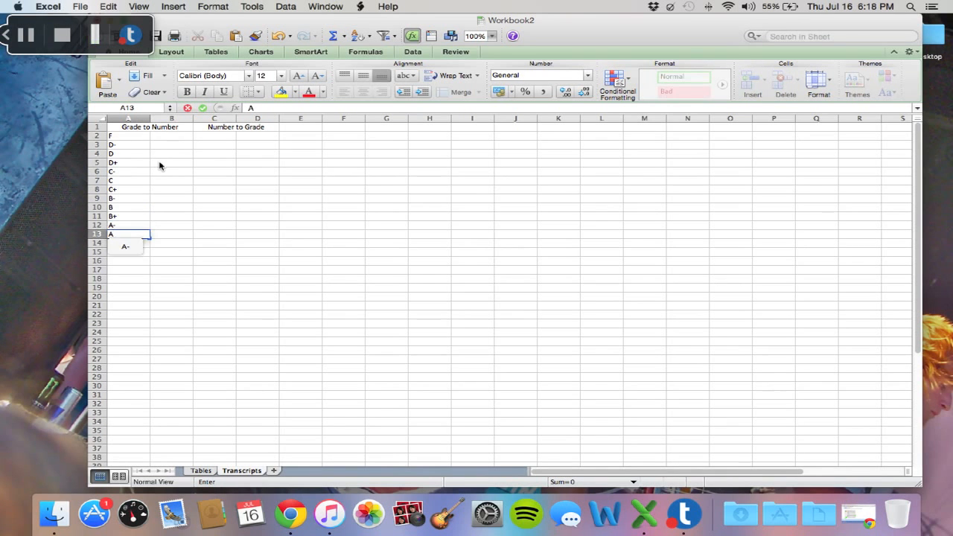
key("Return")
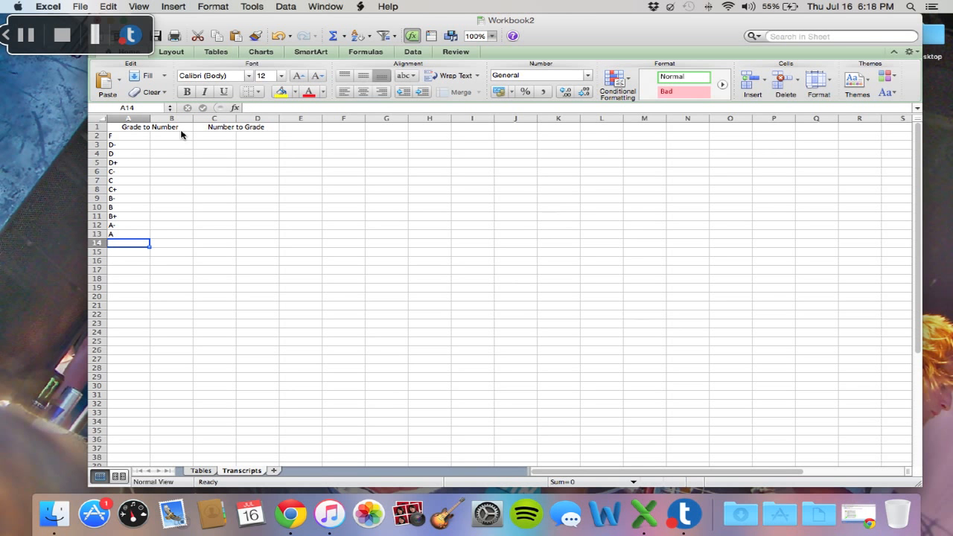
left_click(181, 138)
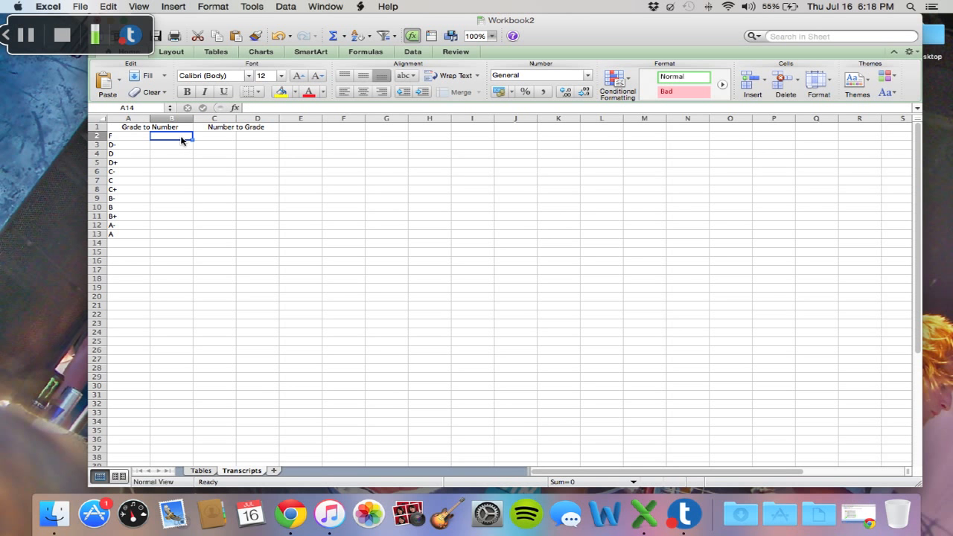
type("0")
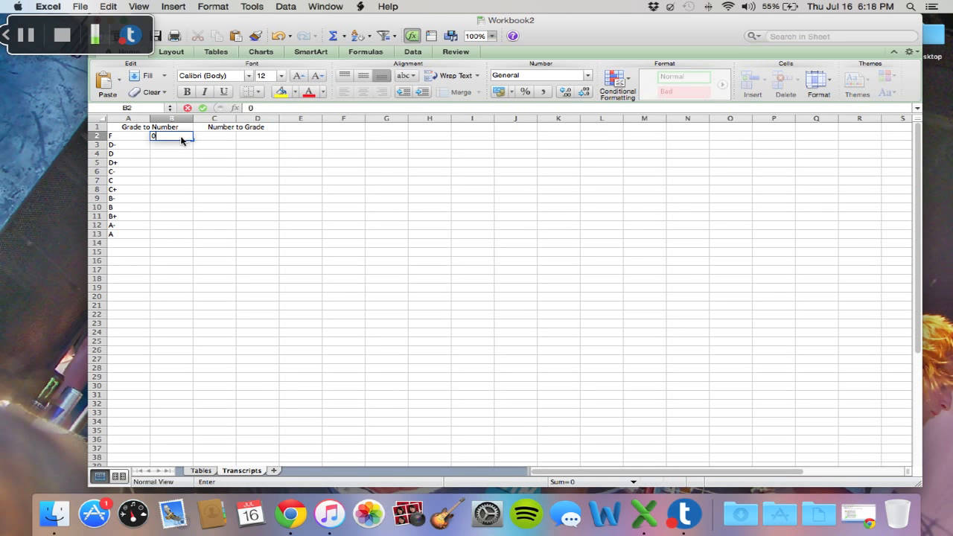
key("Return")
type(".7")
key("Return")
type("1")
key("Return")
type("1.")
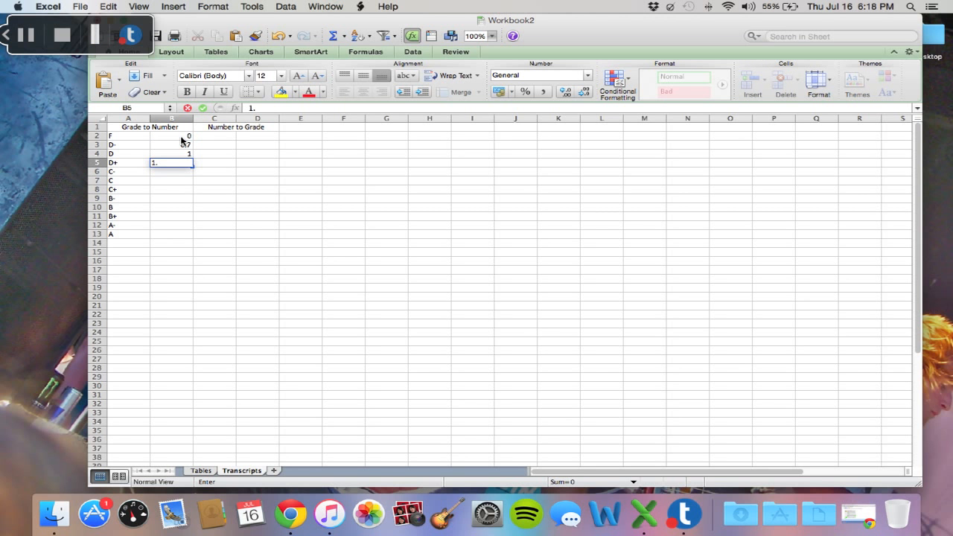
key("Return")
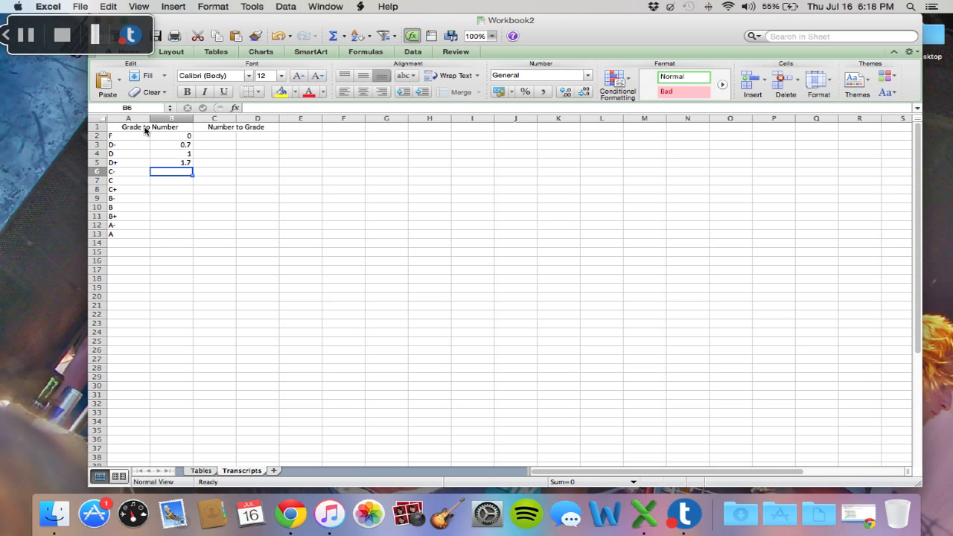
left_click(32, 40)
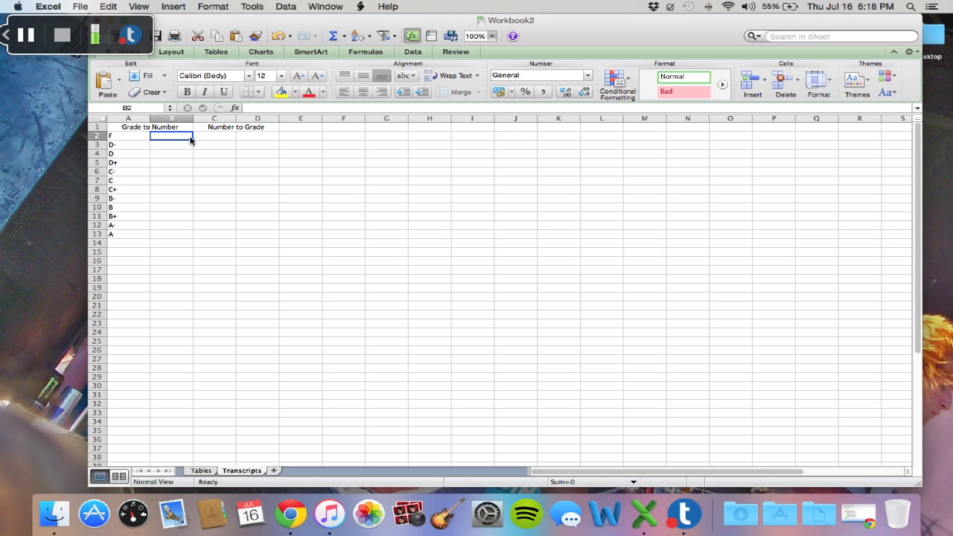
Step: Enter the grade points 0, 0.7, 1 and 1.3 in cells B2 to B5 for grades F through D+
type("0")
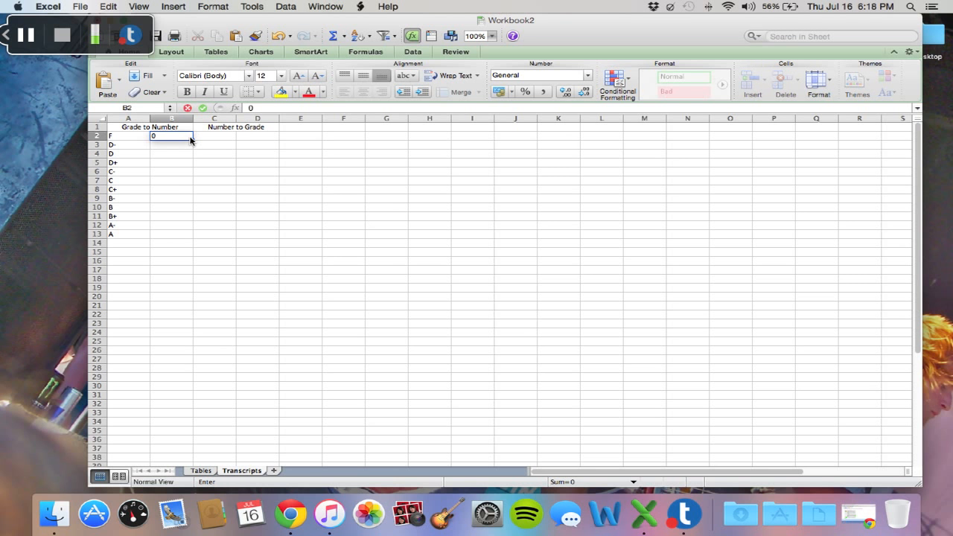
key("Return")
type("0.7")
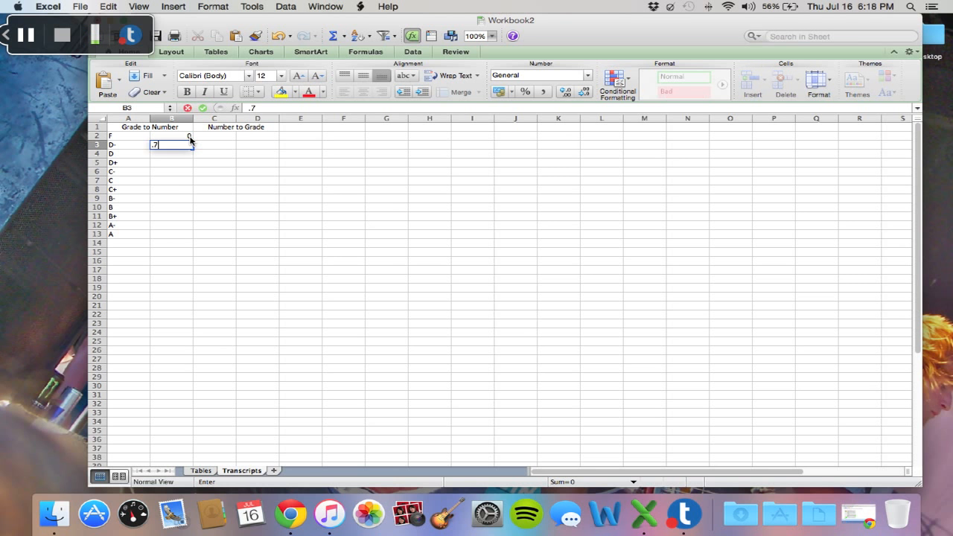
key("Return")
type("1")
key("Return")
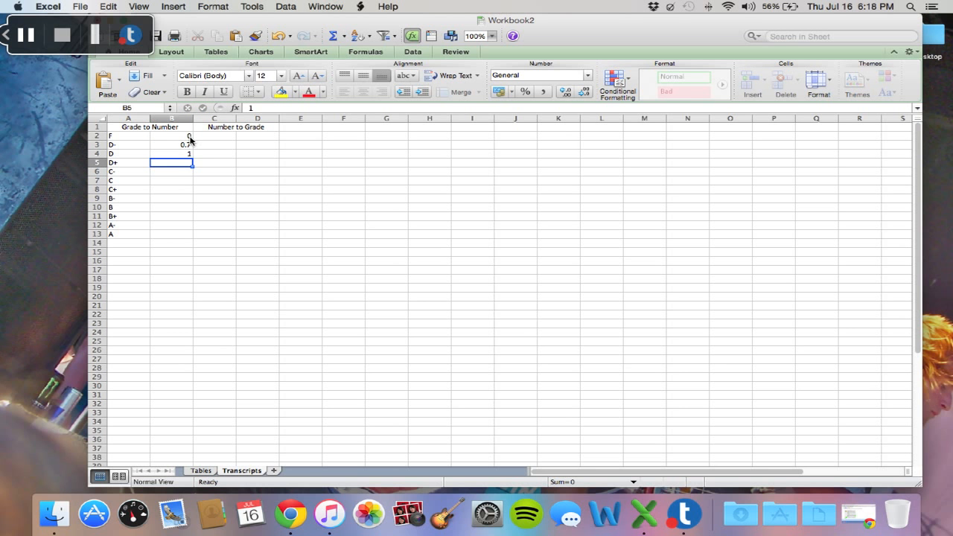
type("1.3")
key("Return")
Step: Enter the grade points 1.7, 2 and 2.3 in cells B6 to B8 for grades C- through C+
type("1.7")
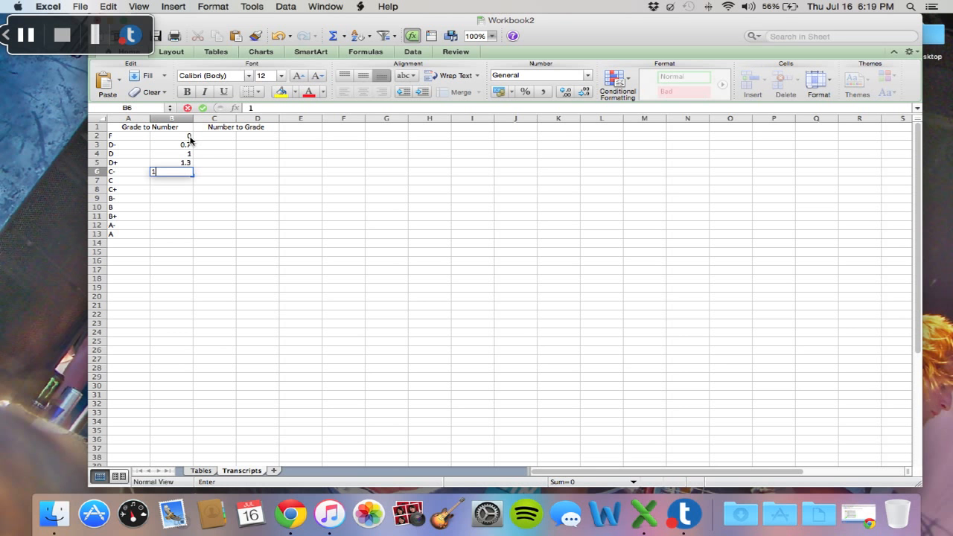
key("Return")
type("2")
key("Return")
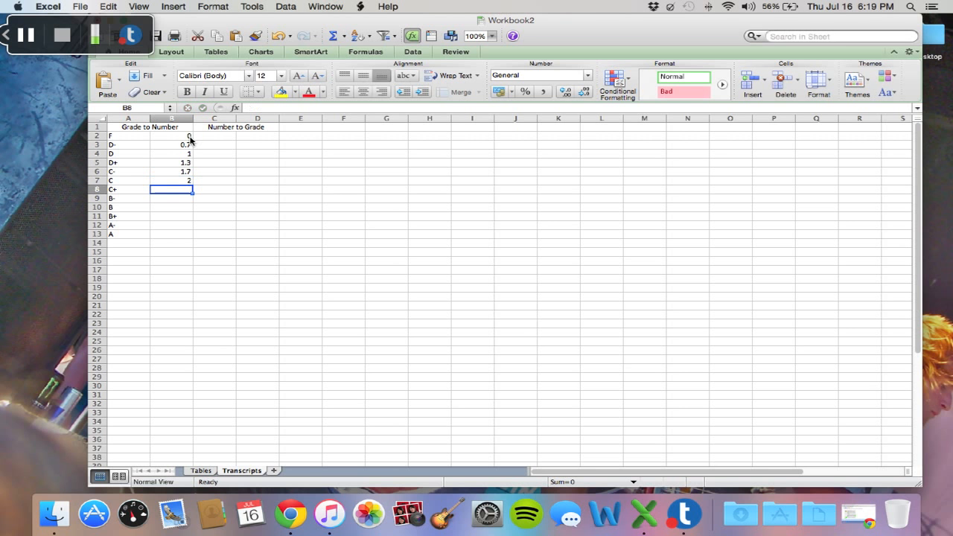
type("2.3")
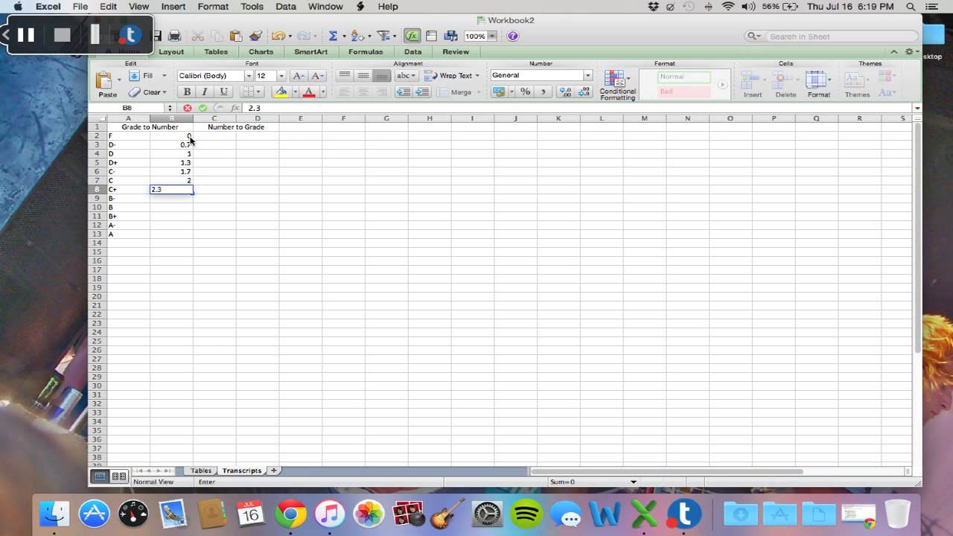
key("Return")
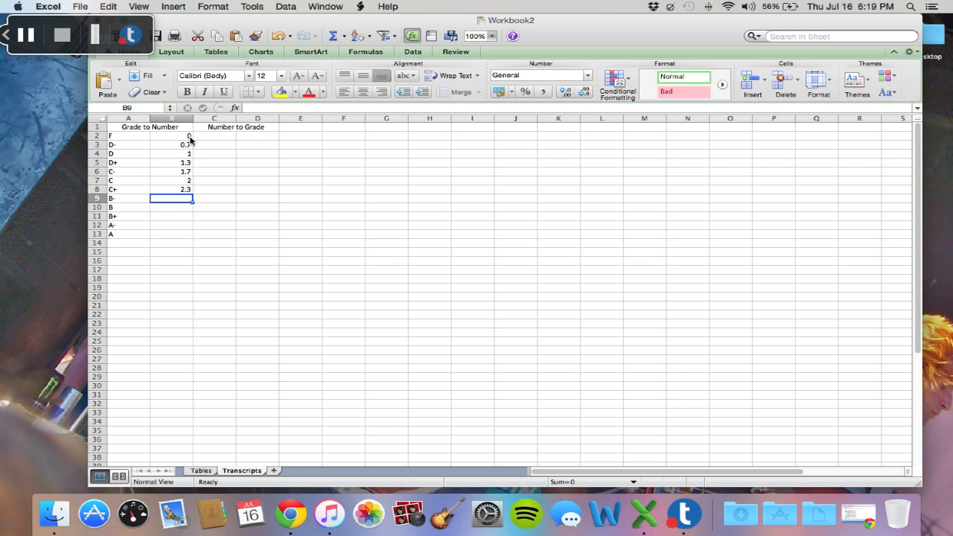
Step: Enter the grade points 2.7, 3, 3.3, 3.7 and 4 in cells B9 to B13 for grades B- through A
type("2.7")
key("Return")
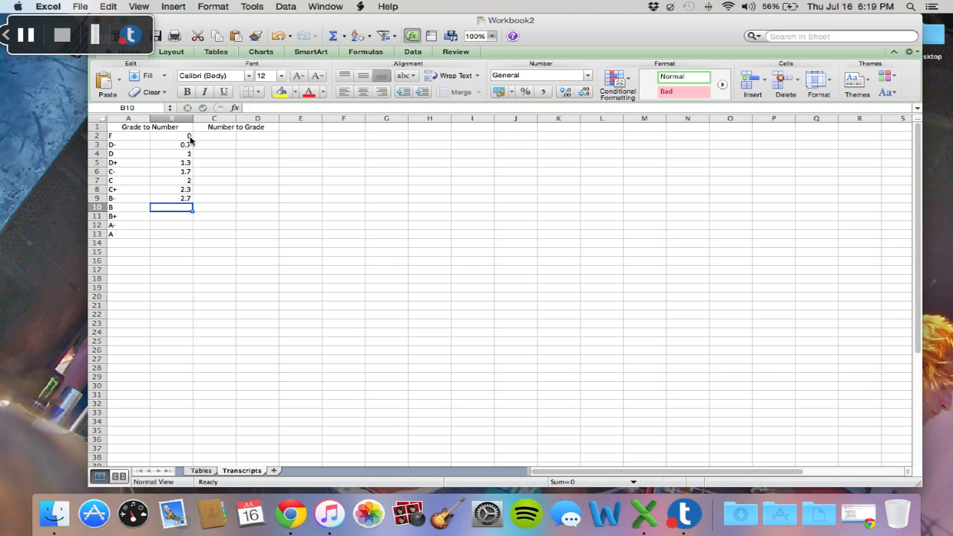
type("3")
key("Return")
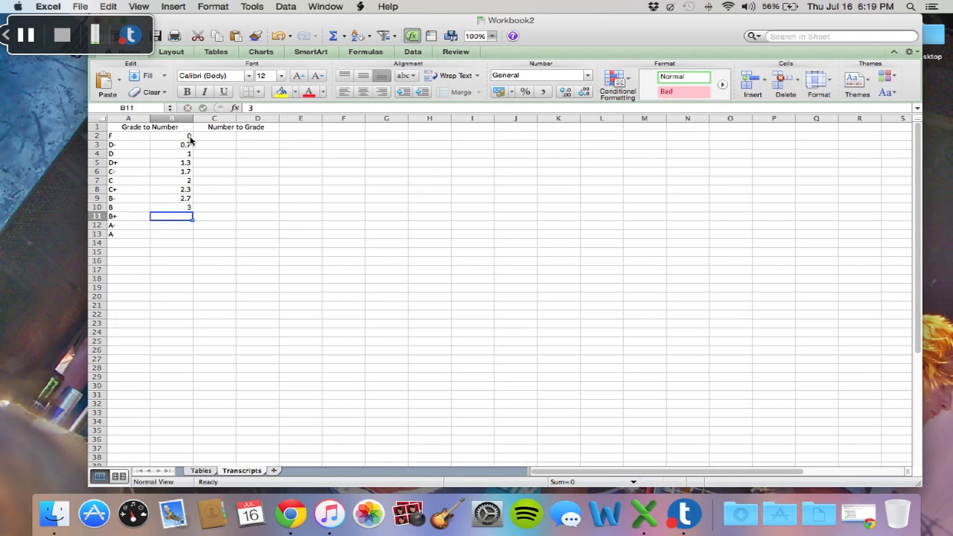
type("3.")
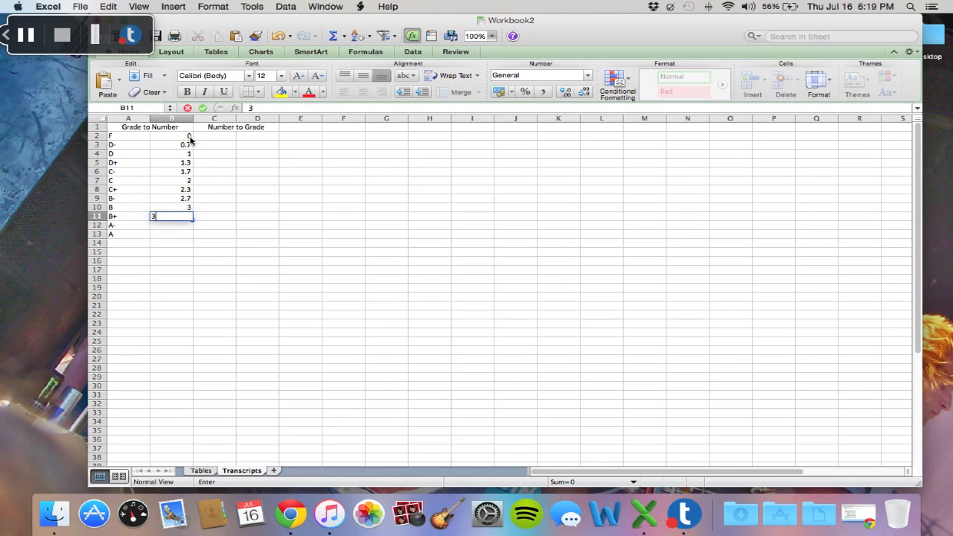
type("3")
key("Return")
type("3.7")
key("Return")
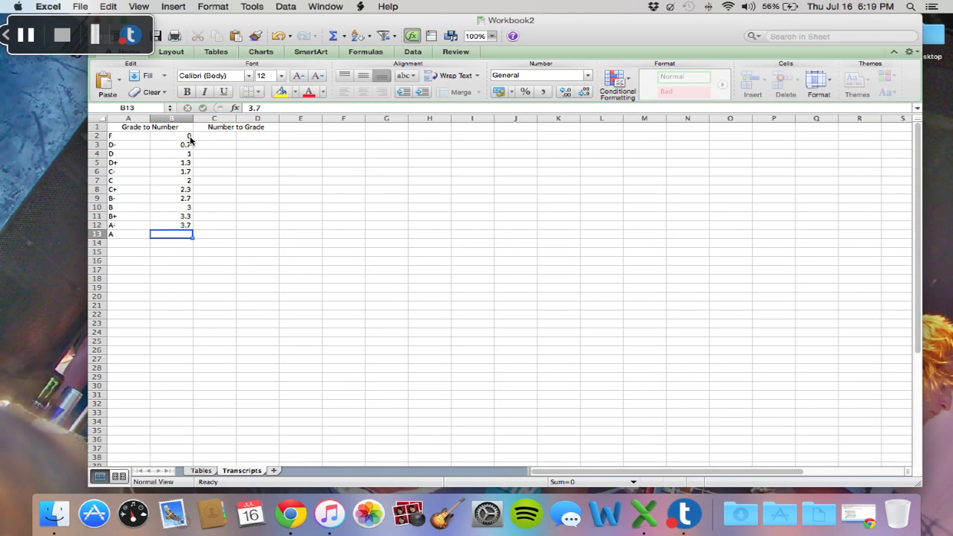
type("4")
key("Return")
Step: Copy the grade points in B2:B13 into C2:C13 under the Number to Grade heading
left_click_drag(190, 138, 187, 236)
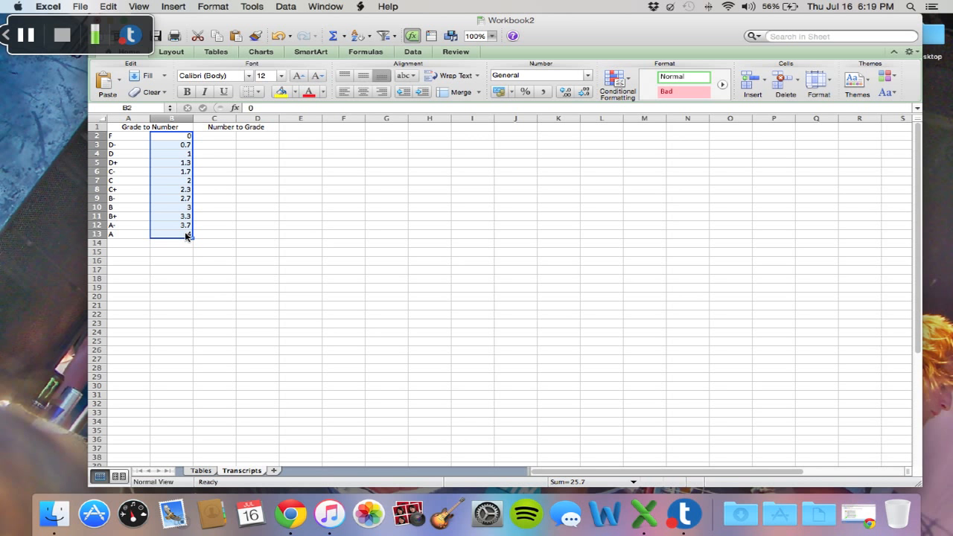
key("super+c")
left_click_drag(230, 133, 223, 236)
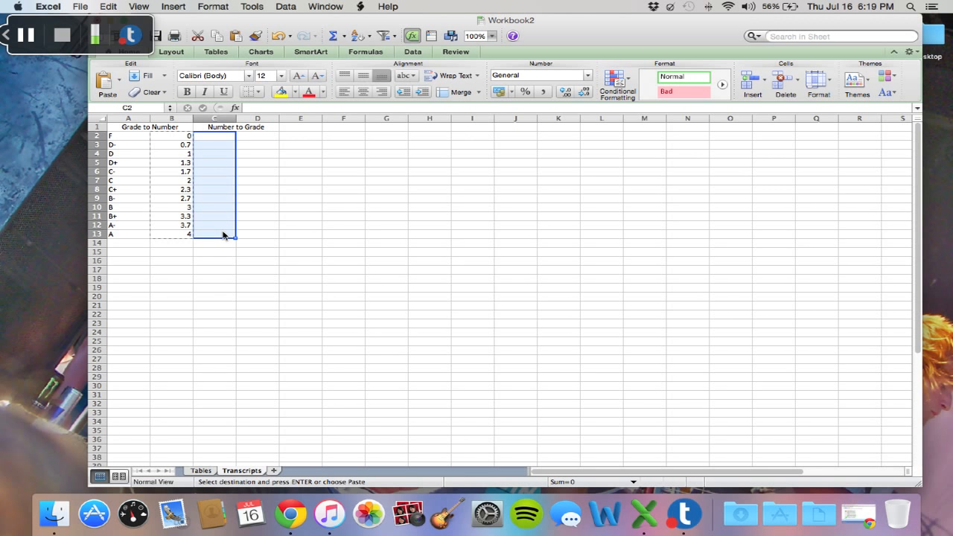
key("super+v")
Step: Copy the letter grades in A2:A13 into D2:D13 beside the copied grade points
left_click_drag(131, 139, 124, 236)
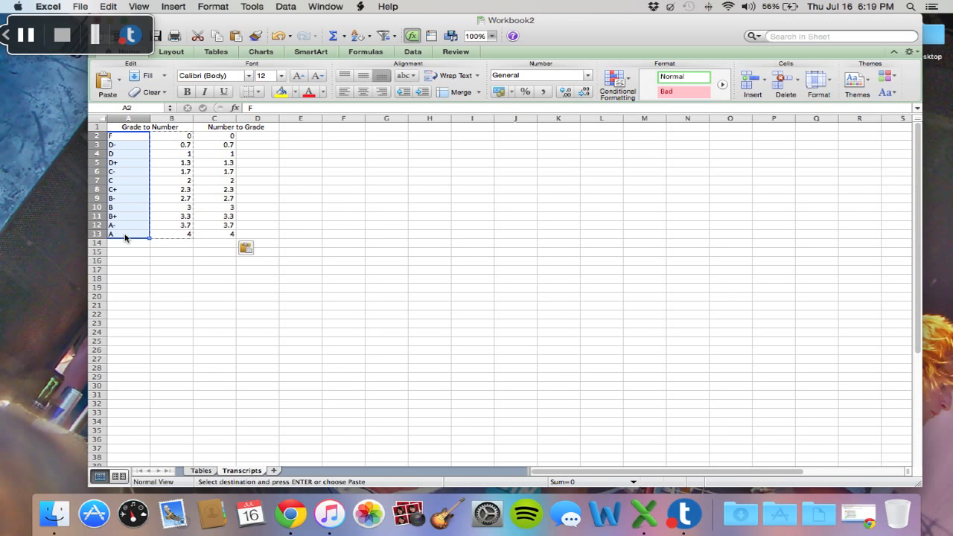
key("super+c")
left_click_drag(276, 137, 268, 237)
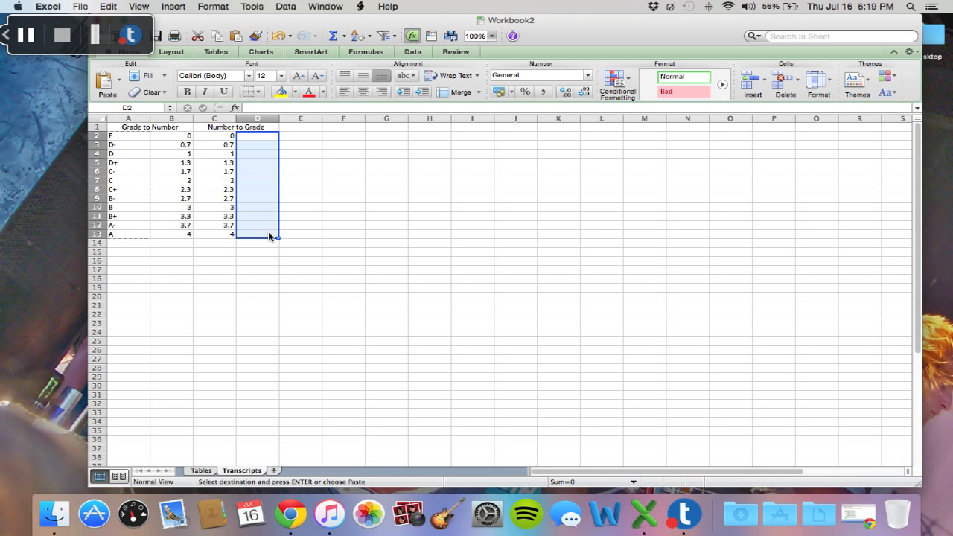
key("super+v")
left_click(231, 253)
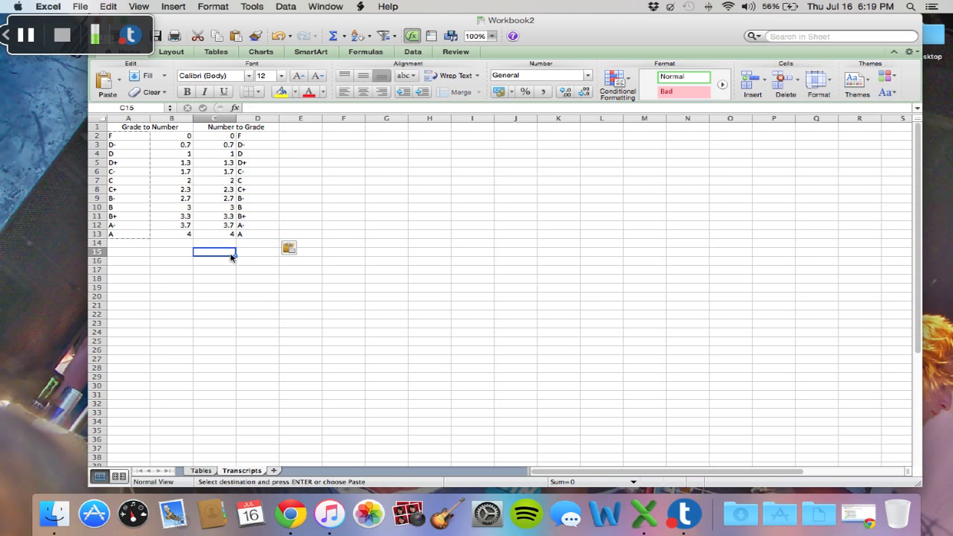
Step: Name the Grade to Number range A2:B13 as LtN
left_click(139, 142)
left_click_drag(138, 141, 176, 236)
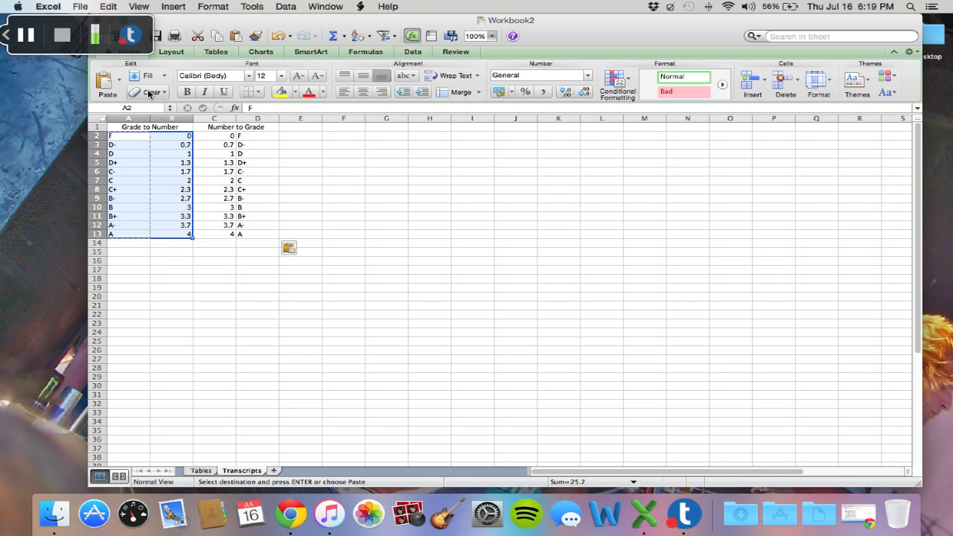
left_click(147, 109)
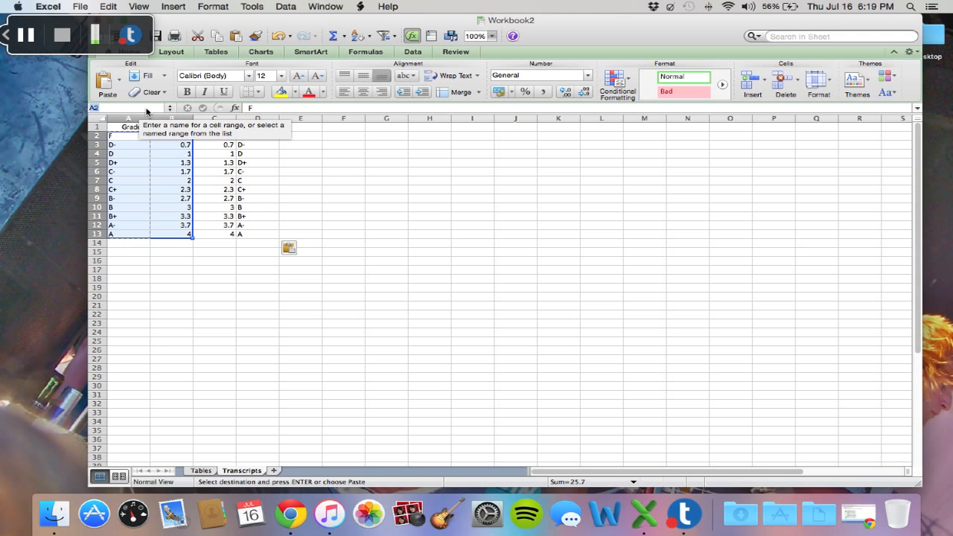
type("LtN")
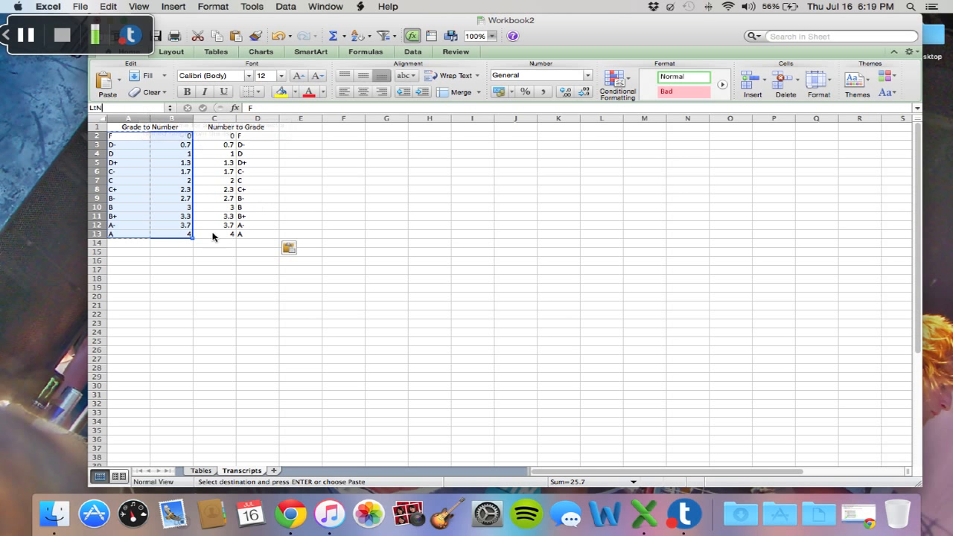
Step: Name the Number to Grade range C2:D13 as NtL
left_click(233, 140)
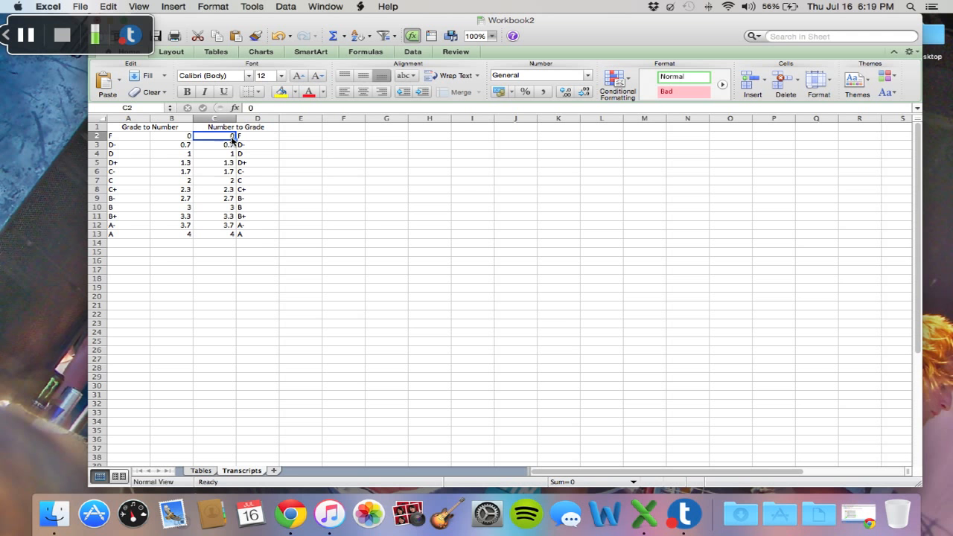
left_click_drag(233, 140, 259, 237)
left_click(146, 108)
type("NtL")
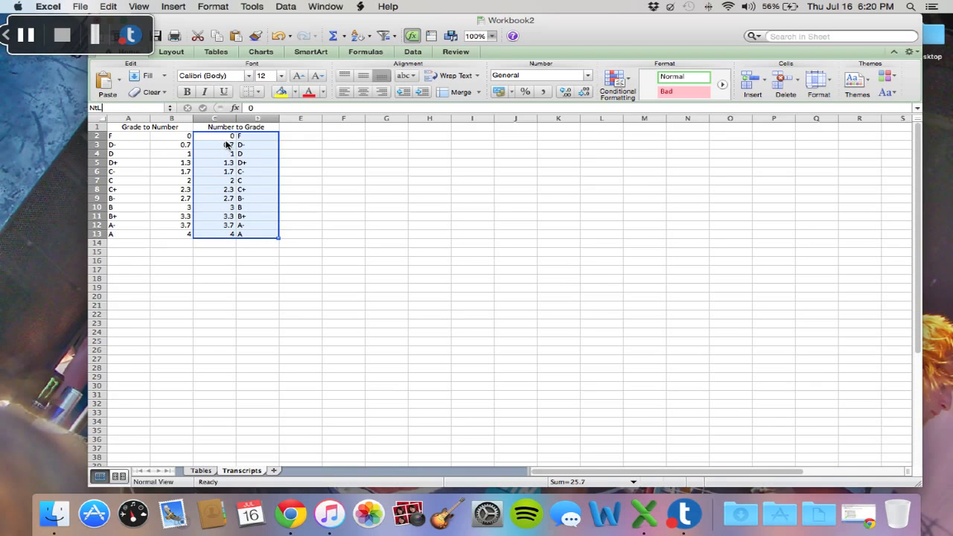
key("Return")
left_click(34, 40)
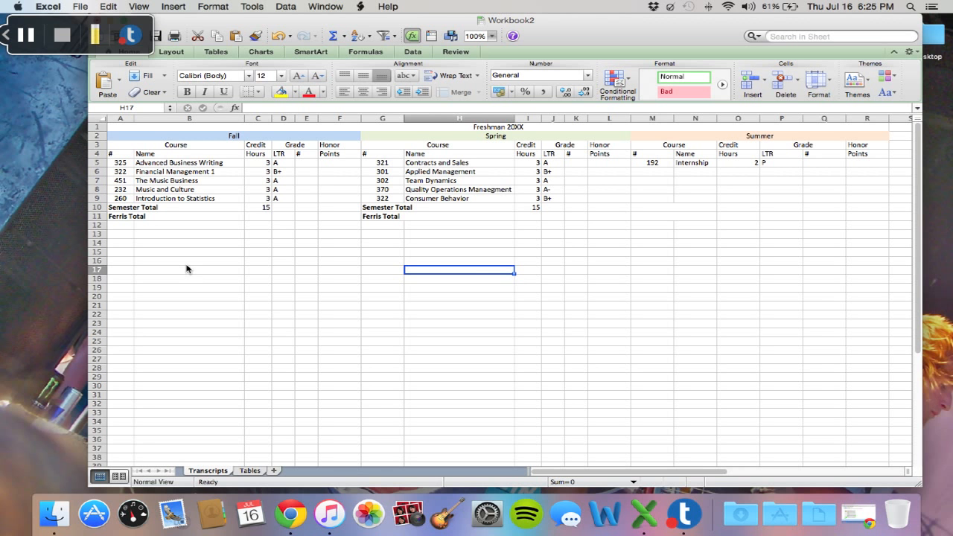
Step: Enter =VLOOKUP(D5,LtN,2,FALSE) in cell E5 for the Fall number grades and fill it down to E9
left_click(313, 165)
type("=v")
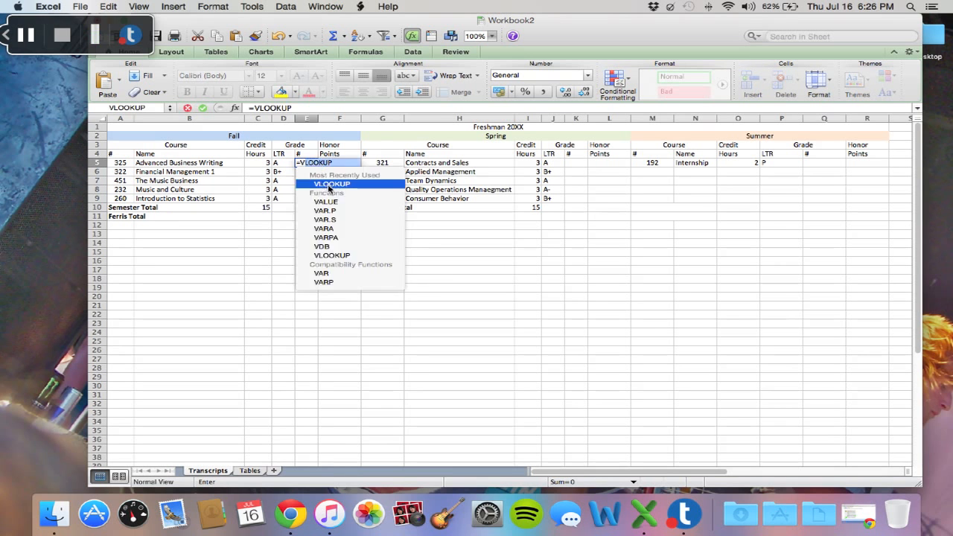
double_click(331, 185)
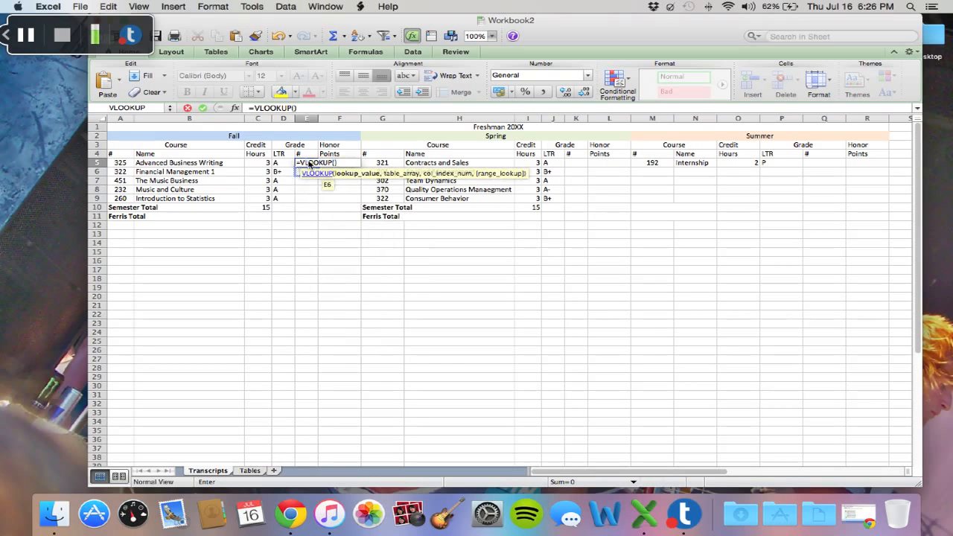
left_click(290, 164)
type(",")
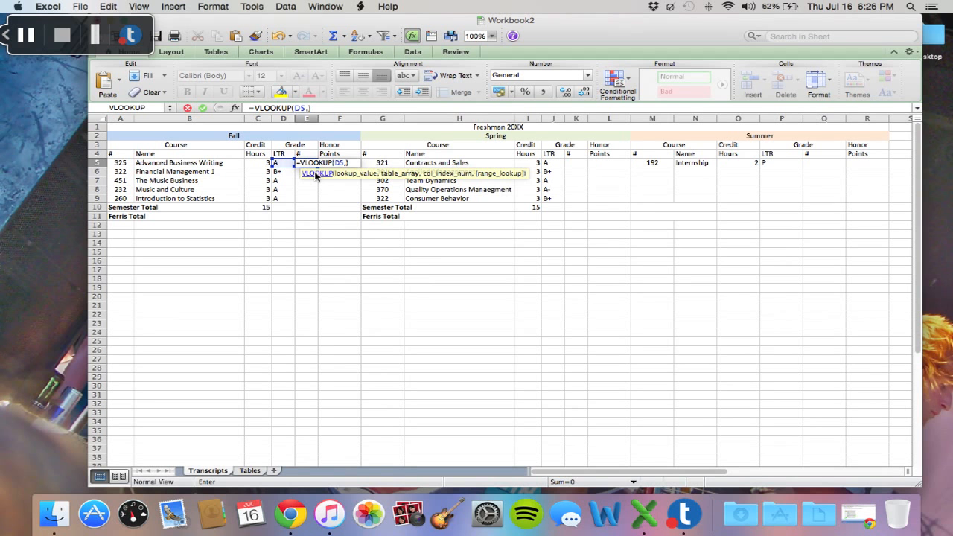
type("LtN,")
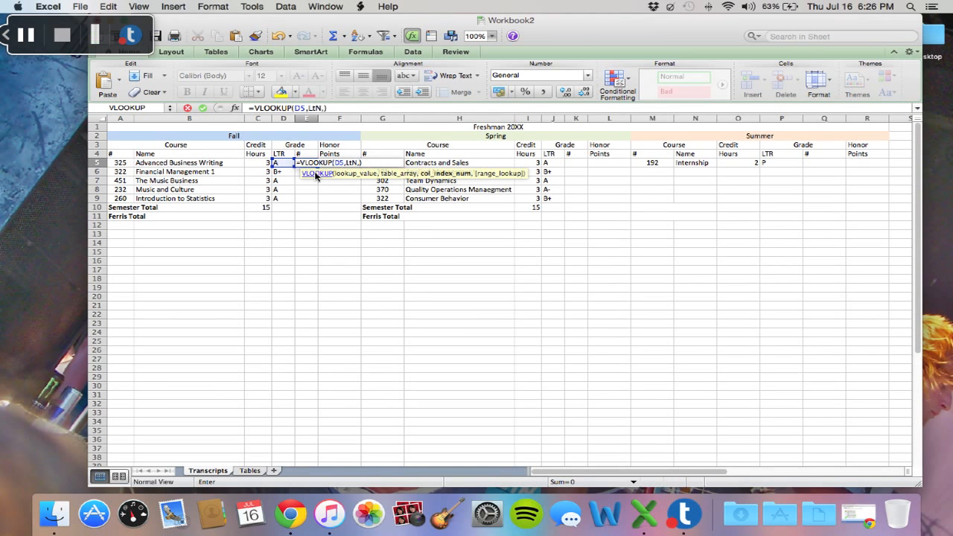
type("2,")
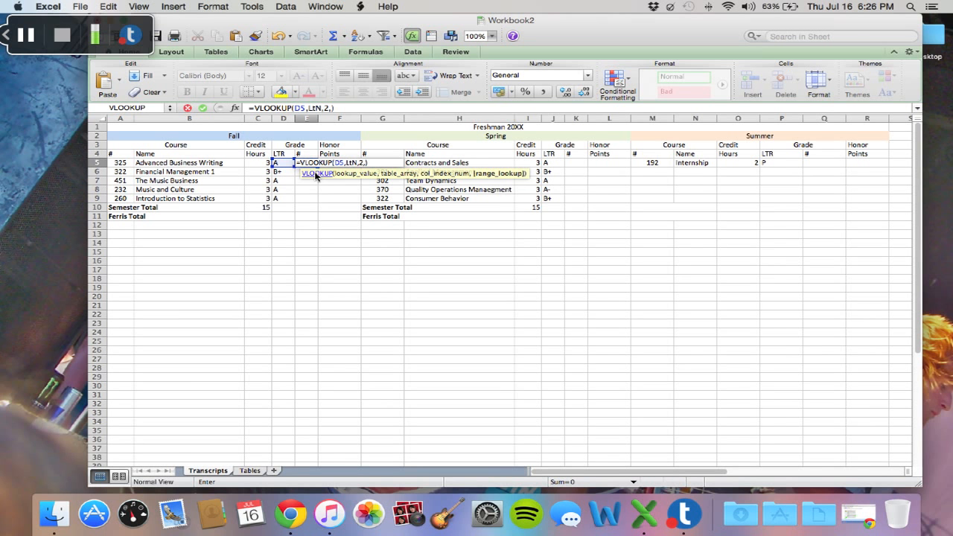
type("FALSE")
key("Return")
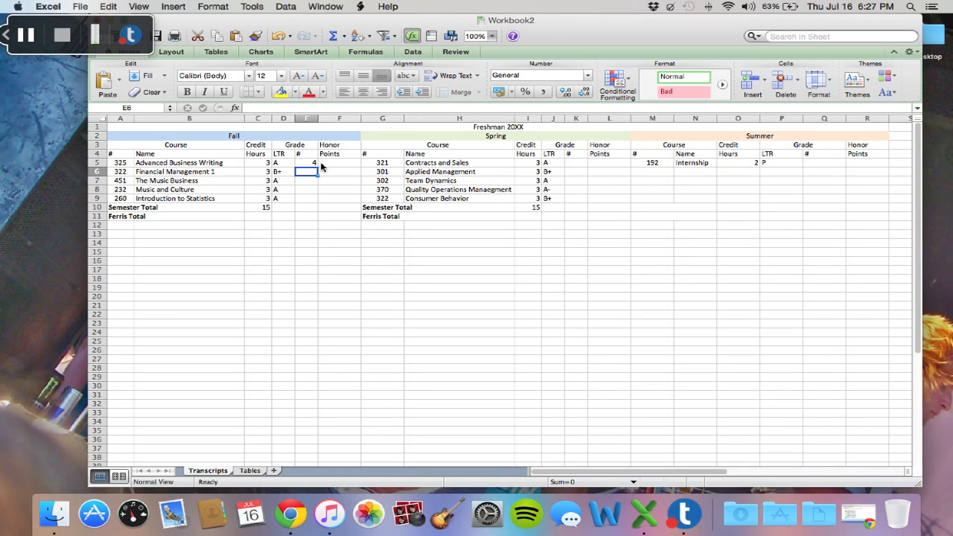
key("Up")
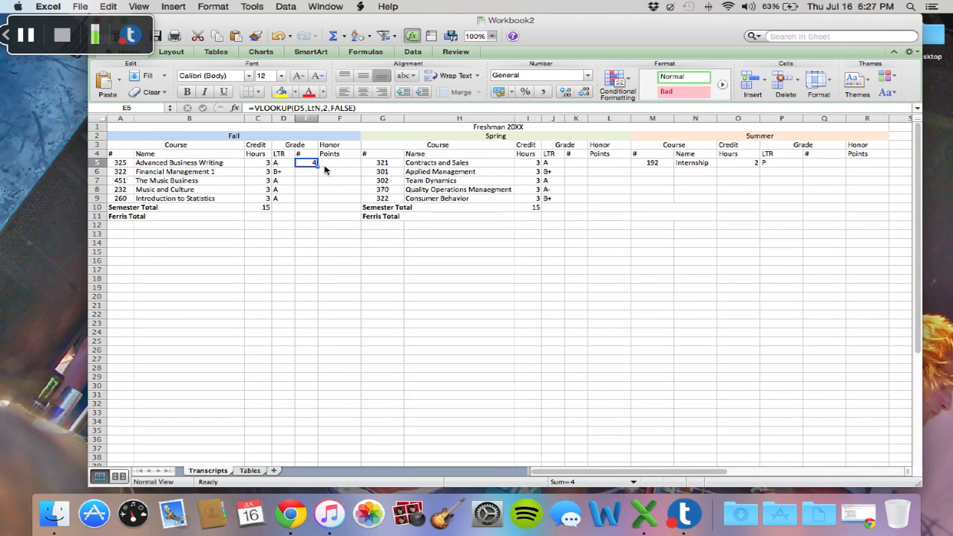
left_click_drag(318, 167, 320, 199)
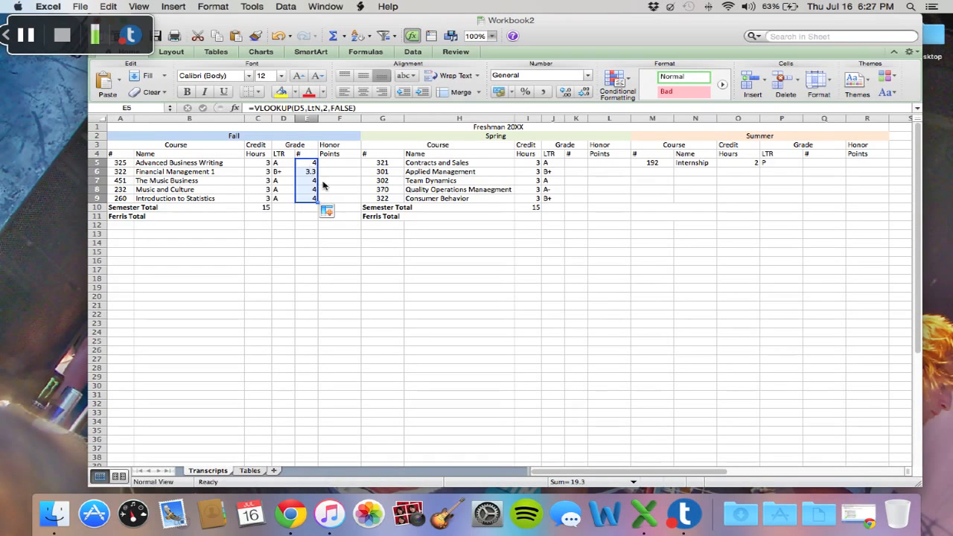
Step: Enter =VLOOKUP(J5,LtN,2,FALSE) in cell K5 for the Spring number grades and fill it down to K9
left_click(577, 162)
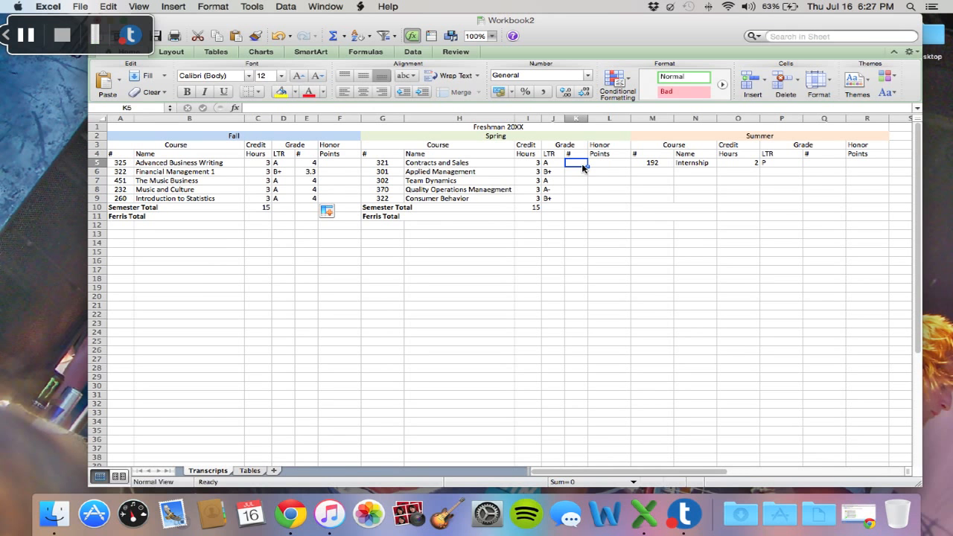
type("=v")
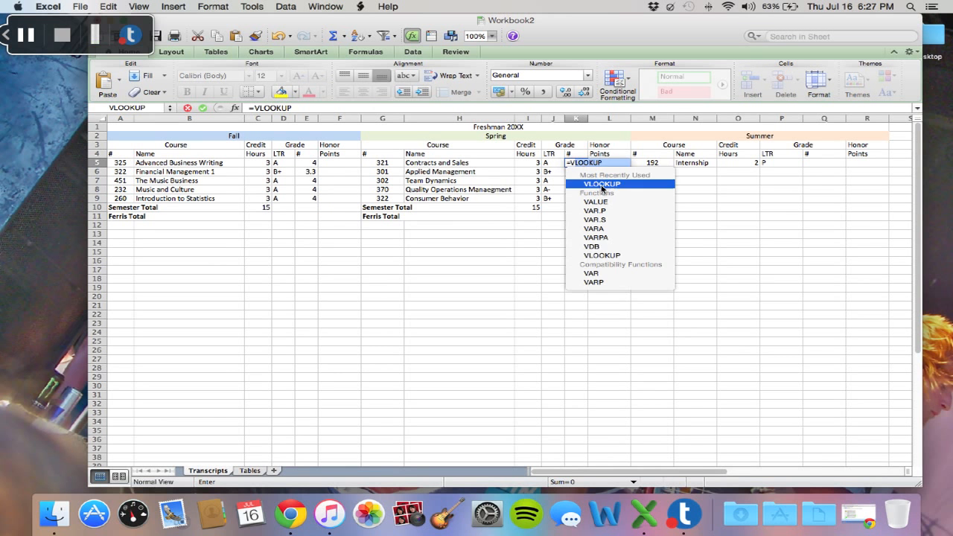
left_click(603, 186)
left_click(553, 163)
type(",LtN")
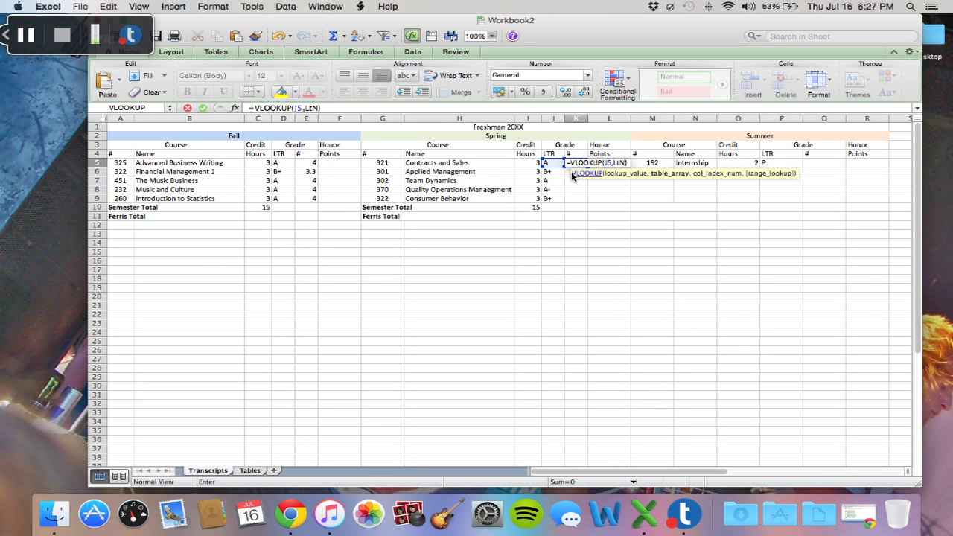
type(",")
type("2,")
type("FALSE")
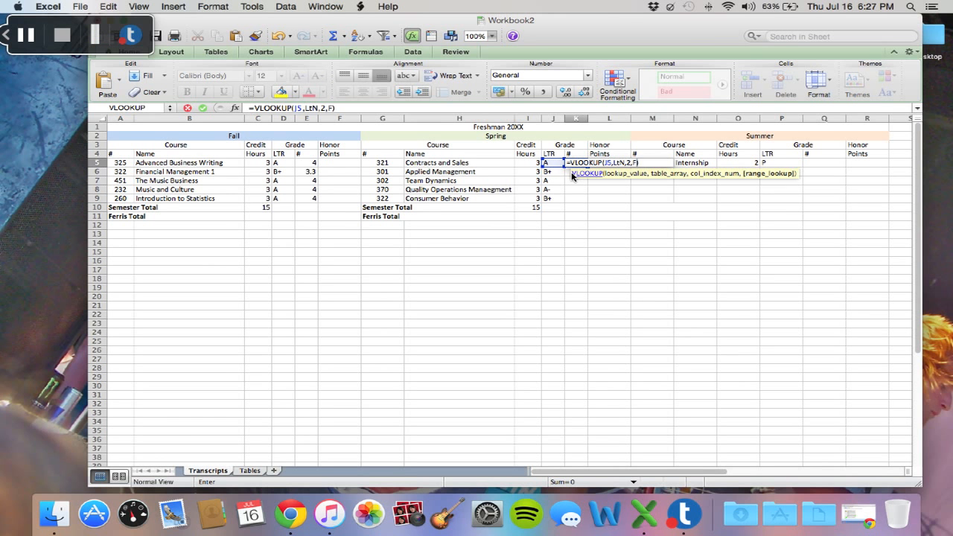
key("Return")
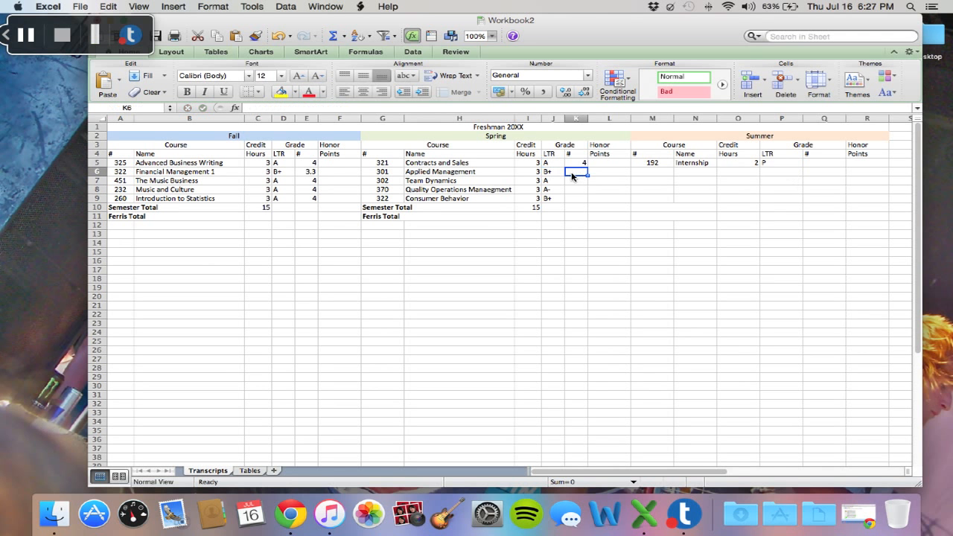
left_click_drag(589, 166, 593, 204)
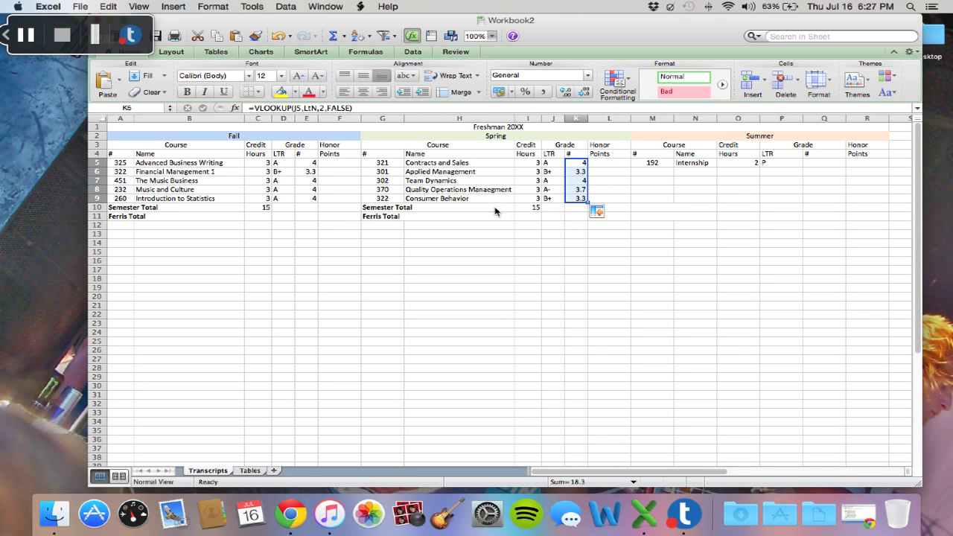
left_click(577, 216)
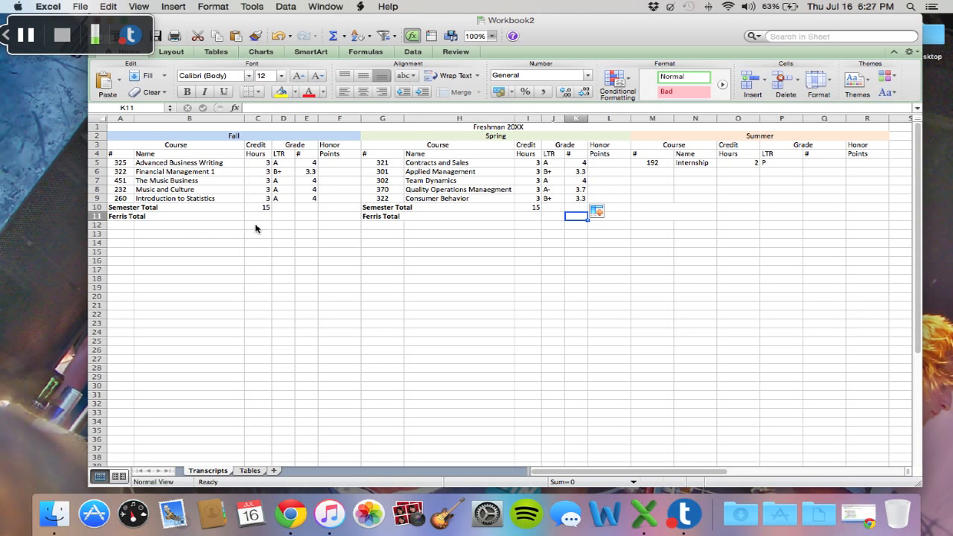
Step: Calculate the Fall honor points with =E5*C5 in cell F5 and fill the formula down to F9
left_click(359, 168)
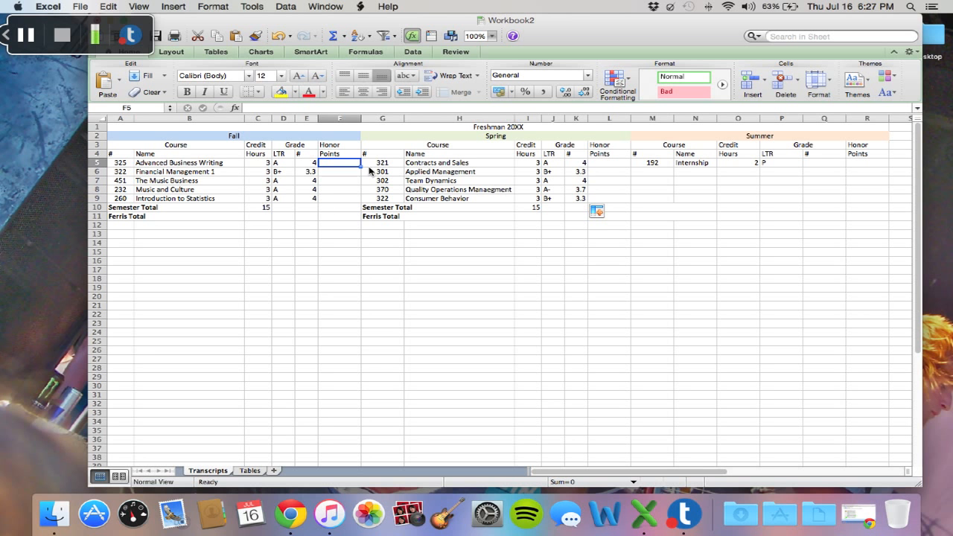
type("=")
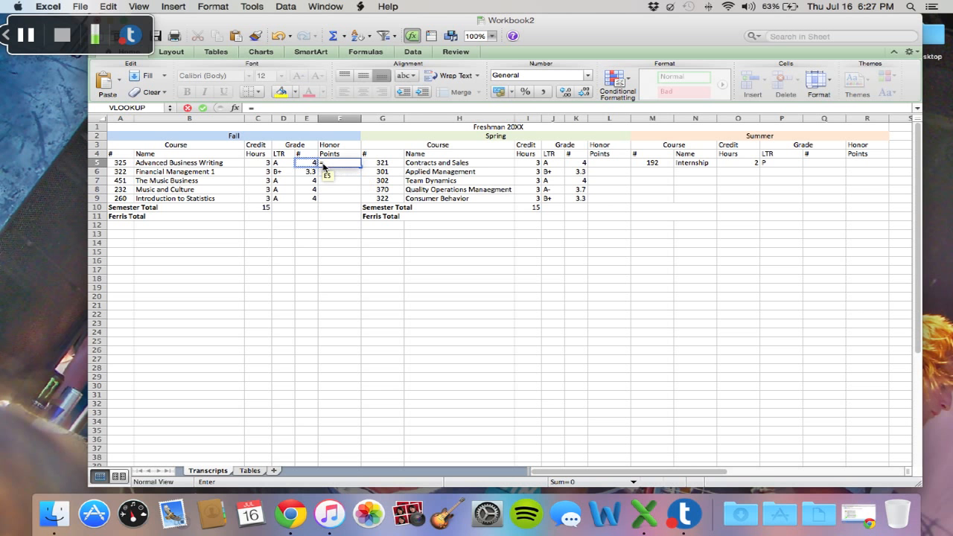
left_click(319, 165)
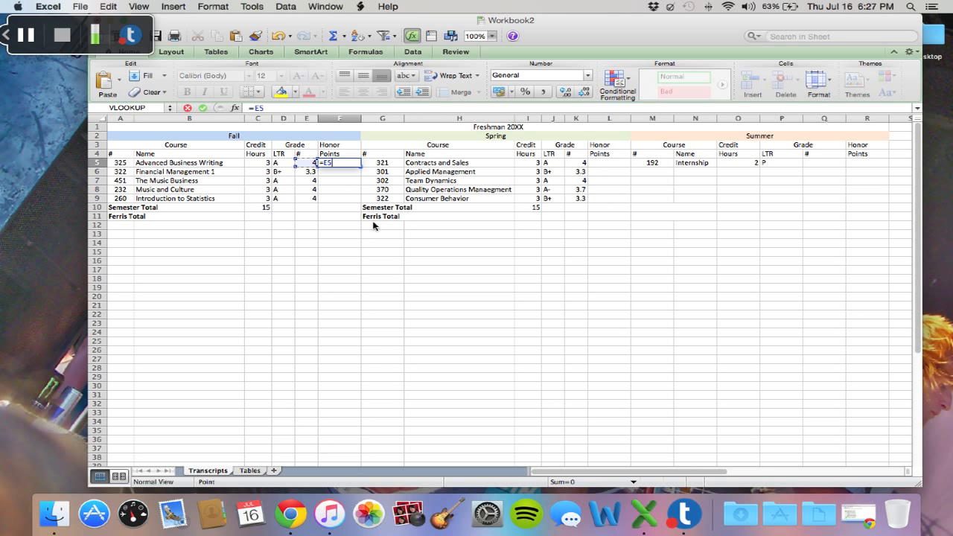
type("*")
left_click(270, 163)
key("Return")
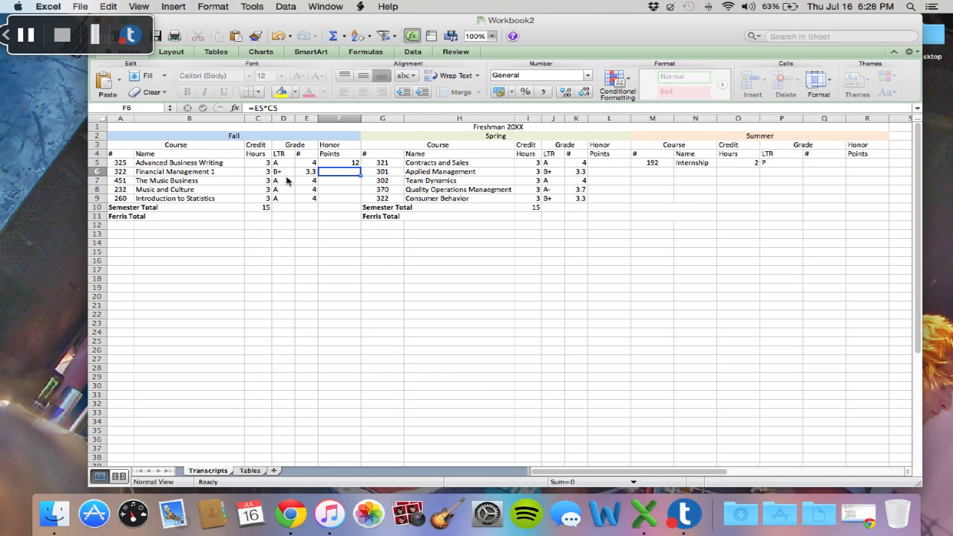
left_click(351, 164)
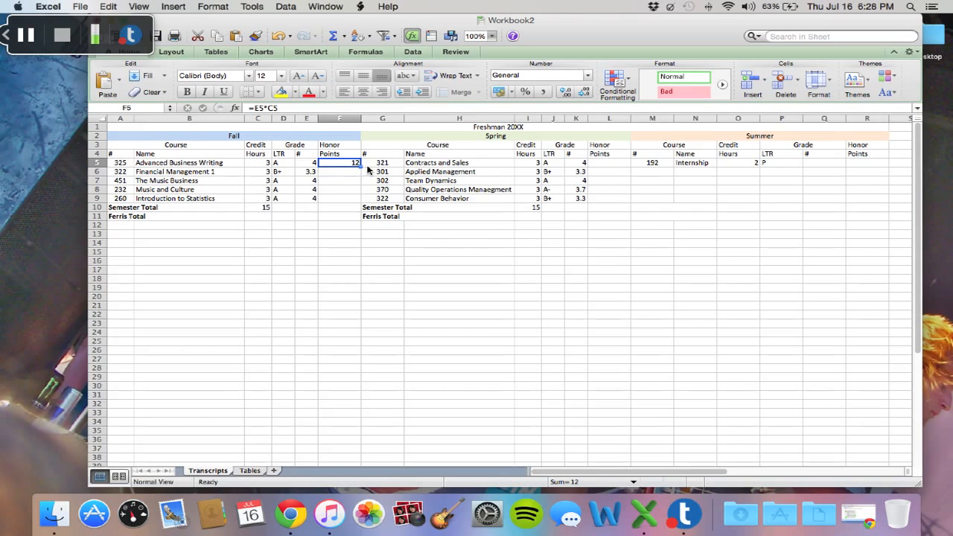
left_click_drag(361, 167, 362, 203)
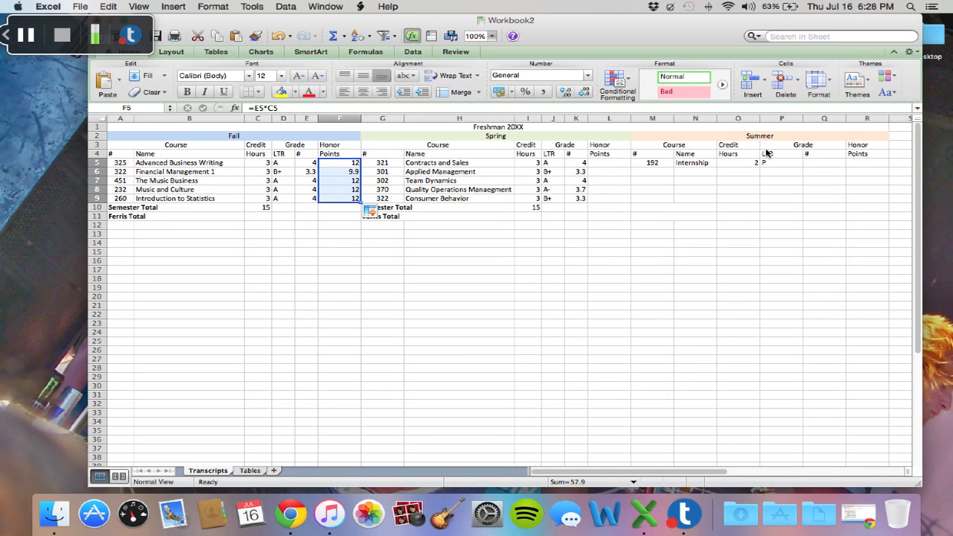
Step: Calculate the Spring honor points with =K5*I5 in cell L5 and fill the formula down to L9
left_click(619, 165)
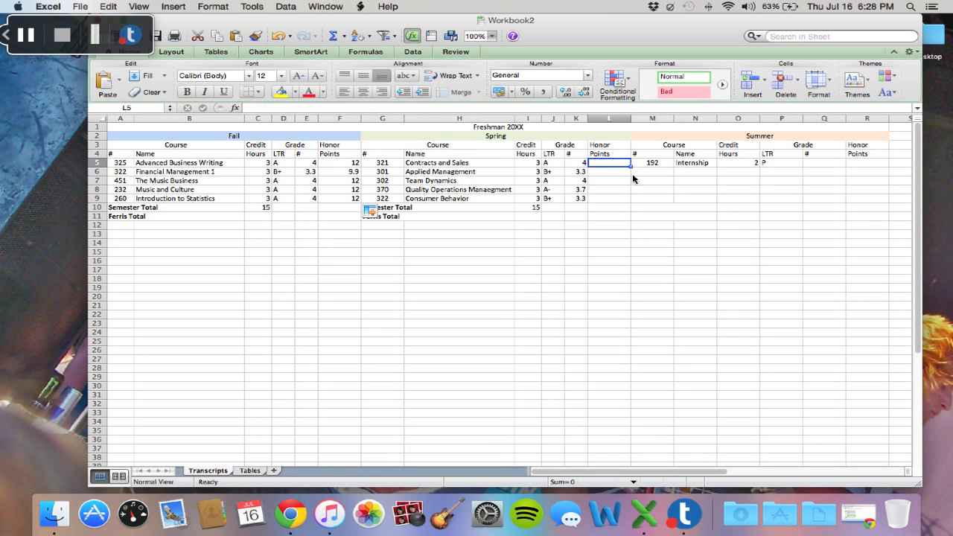
type("=")
left_click(618, 180)
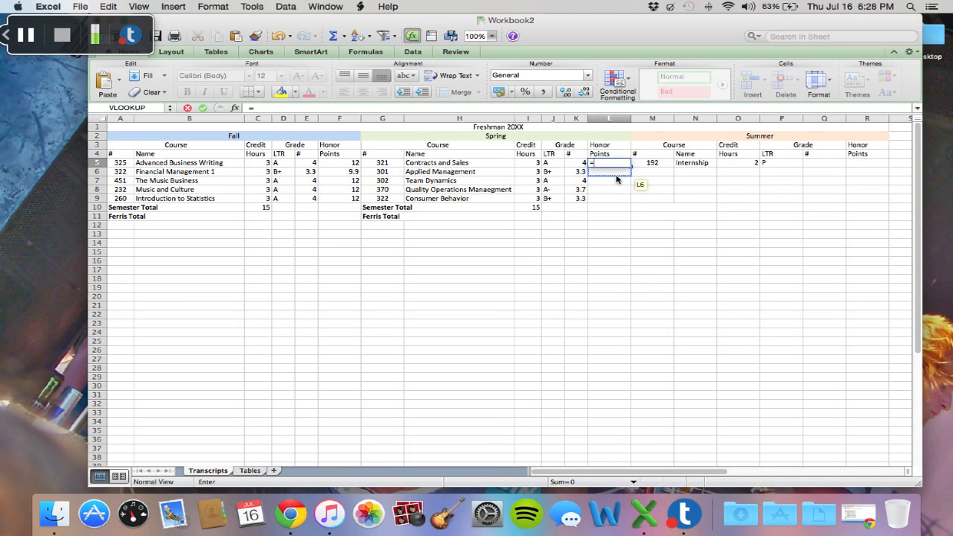
left_click(586, 163)
type("*")
left_click(539, 166)
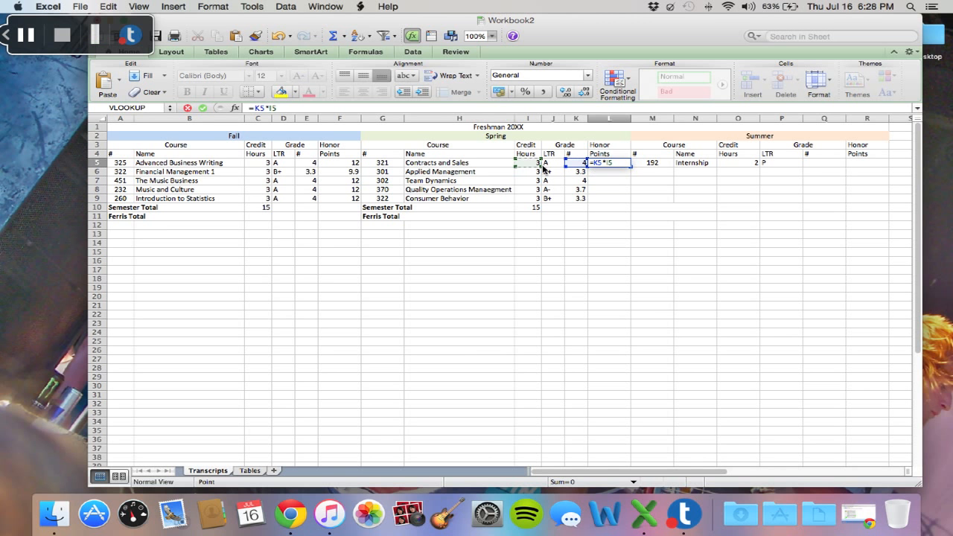
key("Return")
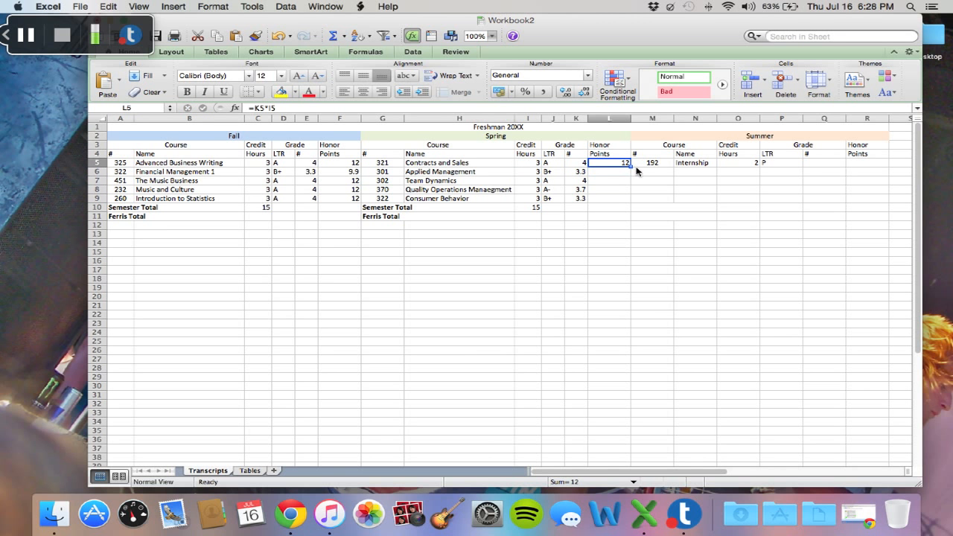
left_click_drag(630, 166, 632, 202)
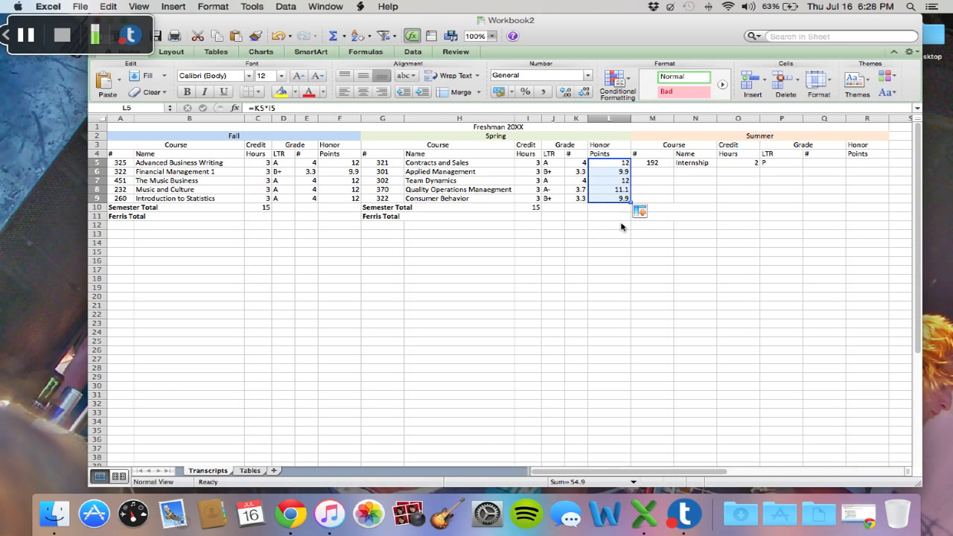
Step: Sum the Fall number grades E5:E9 into E10 and replace the F10 formula with a sum of the honor points F5:F9
left_click(312, 208)
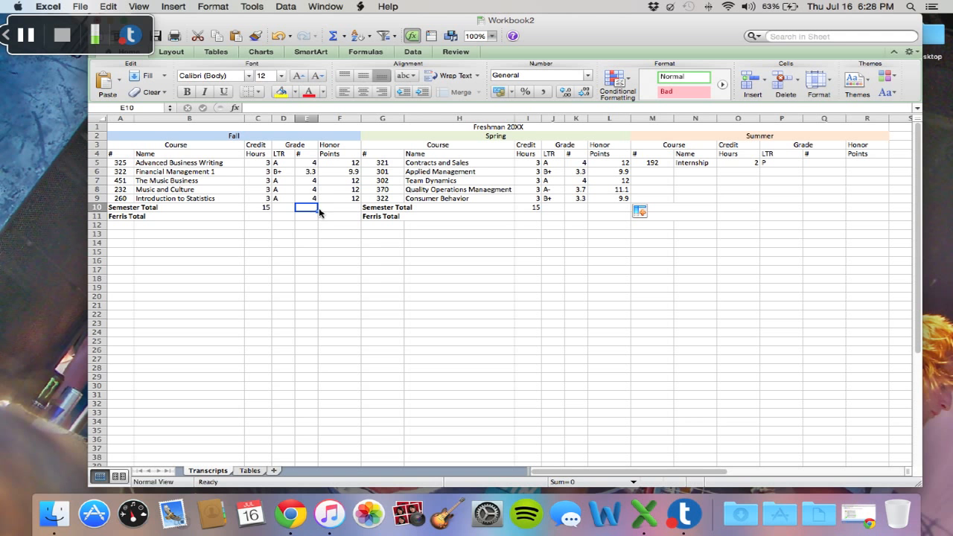
left_click_drag(317, 164, 318, 200)
left_click(337, 37)
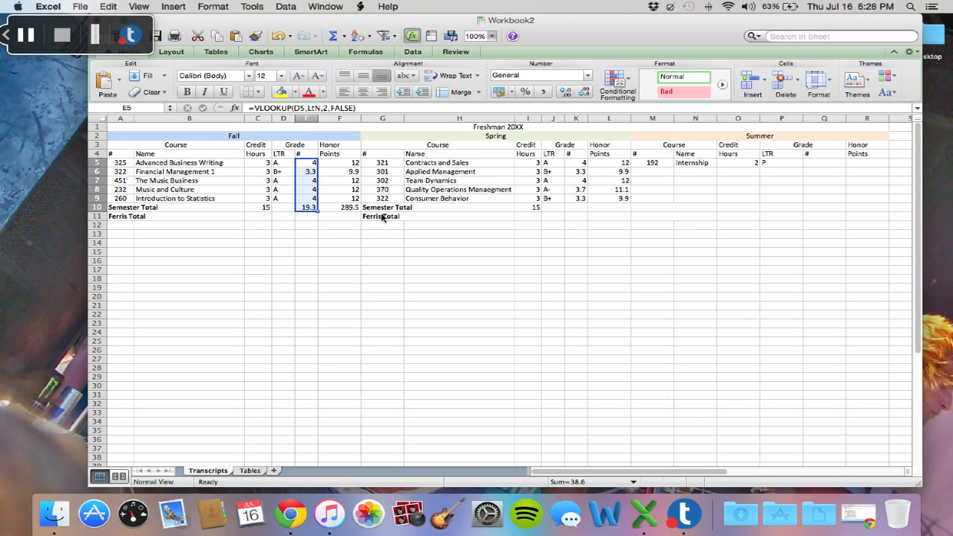
left_click(359, 209)
key("Delete")
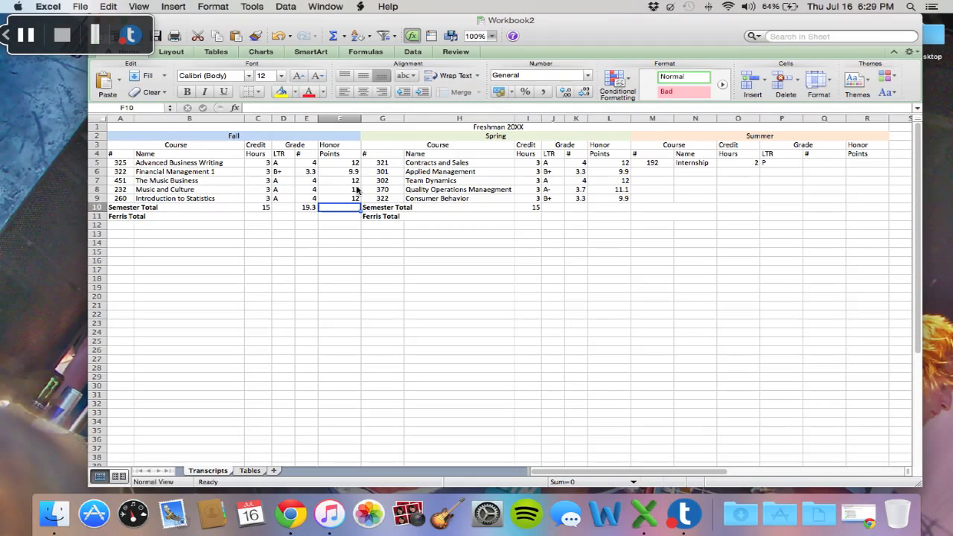
left_click_drag(357, 164, 358, 198)
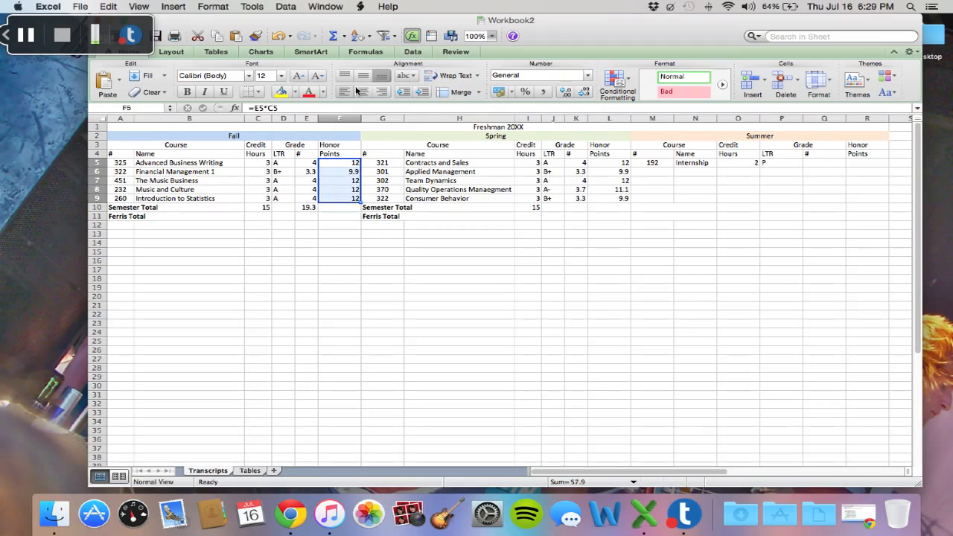
left_click(333, 36)
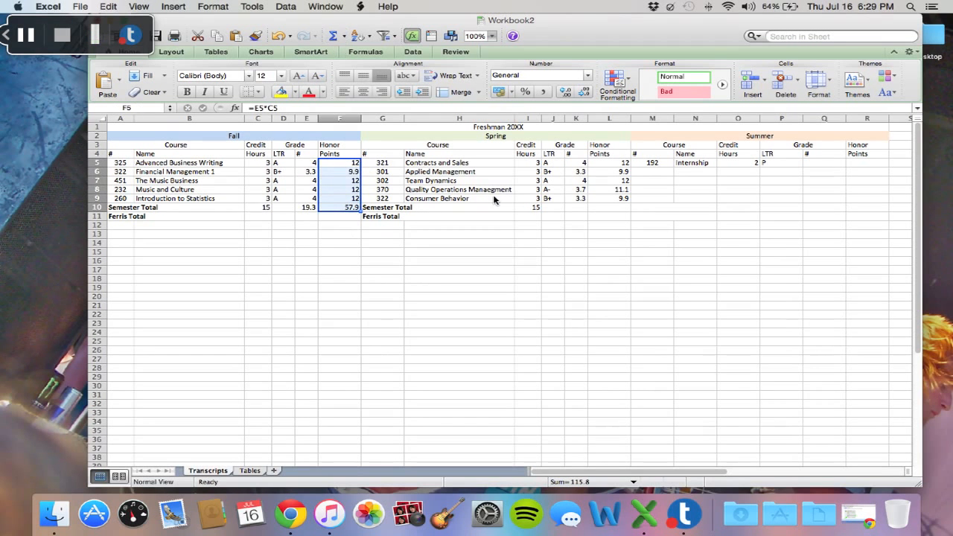
Step: Sum the Spring number grades K5:K9 into K10 and replace the L10 formula with a sum of the honor points L5:L9
left_click(573, 209)
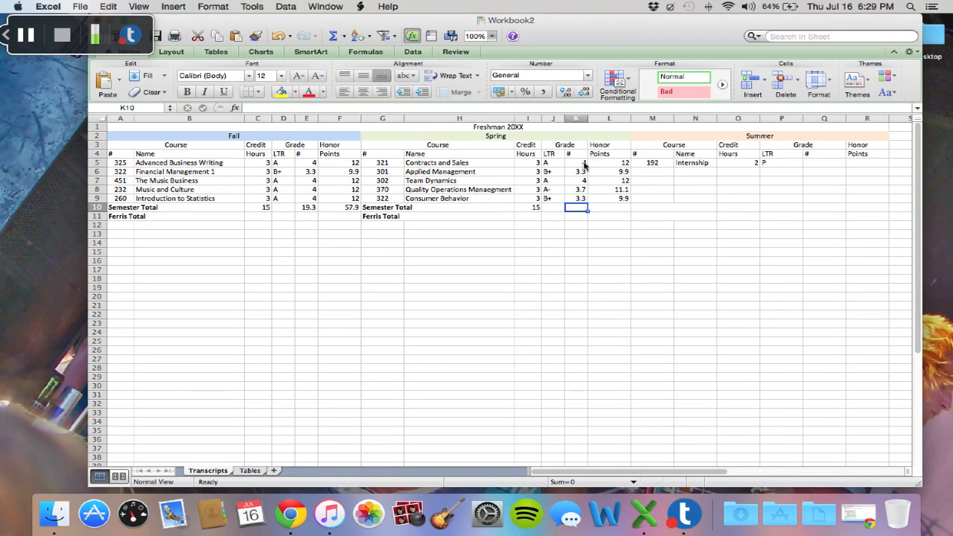
left_click_drag(584, 166, 592, 204)
left_click(355, 41)
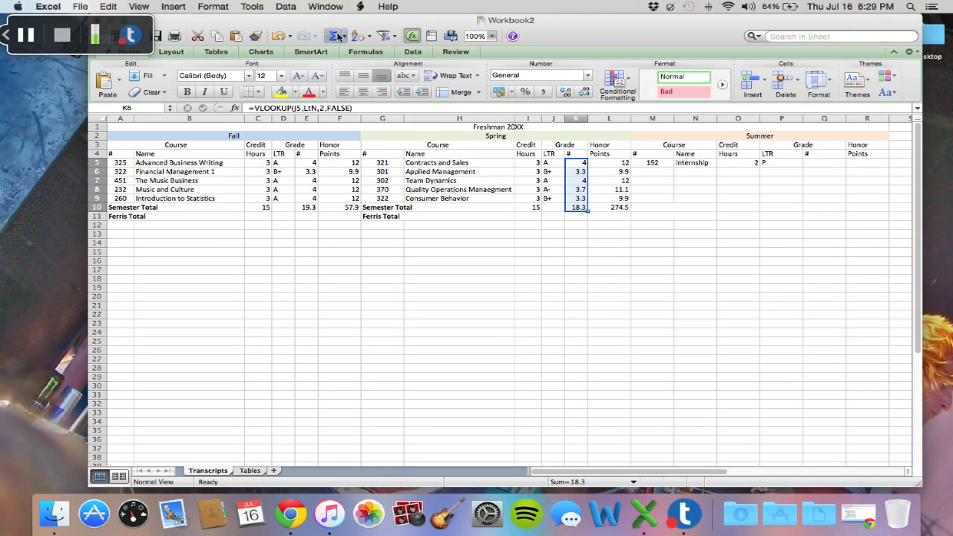
left_click(626, 209)
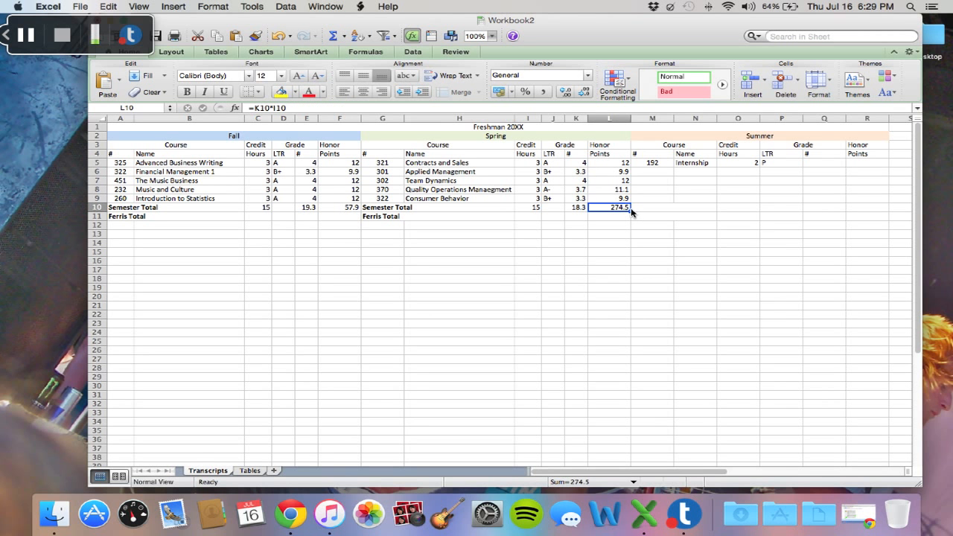
key("BackSpace")
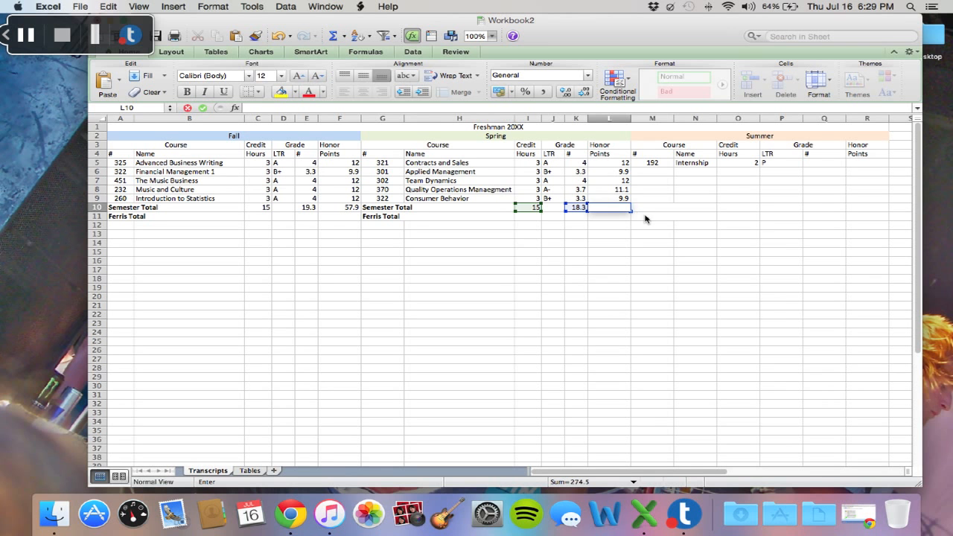
left_click_drag(627, 164, 621, 199)
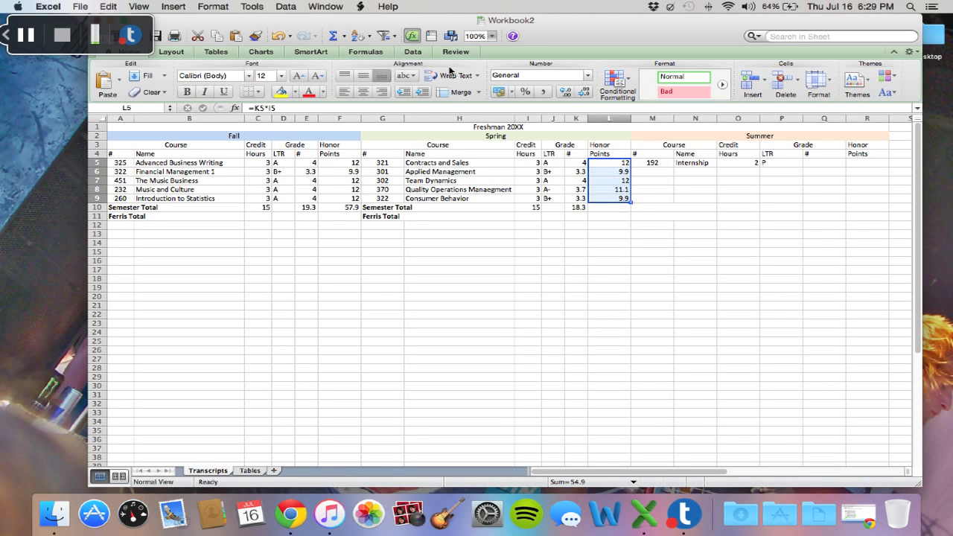
left_click(341, 39)
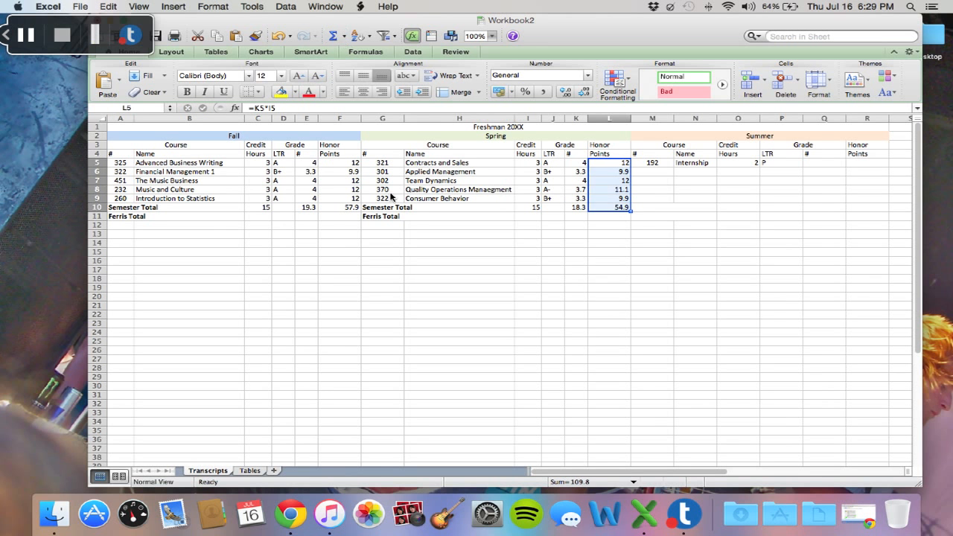
Step: Enter =VLOOKUP(E10,NtL,2,TRUE) in cell D10 to look up the Fall semester's letter grade
left_click(259, 217)
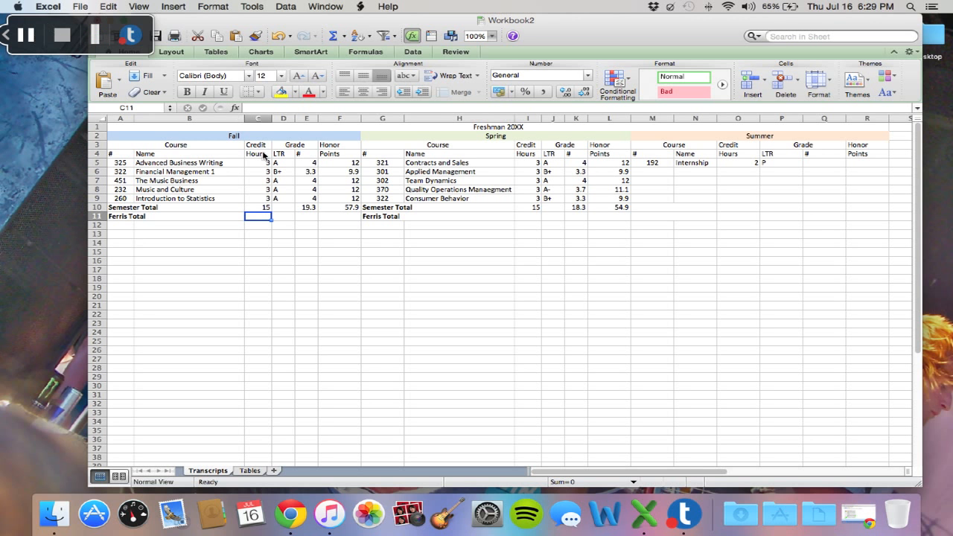
left_click(289, 210)
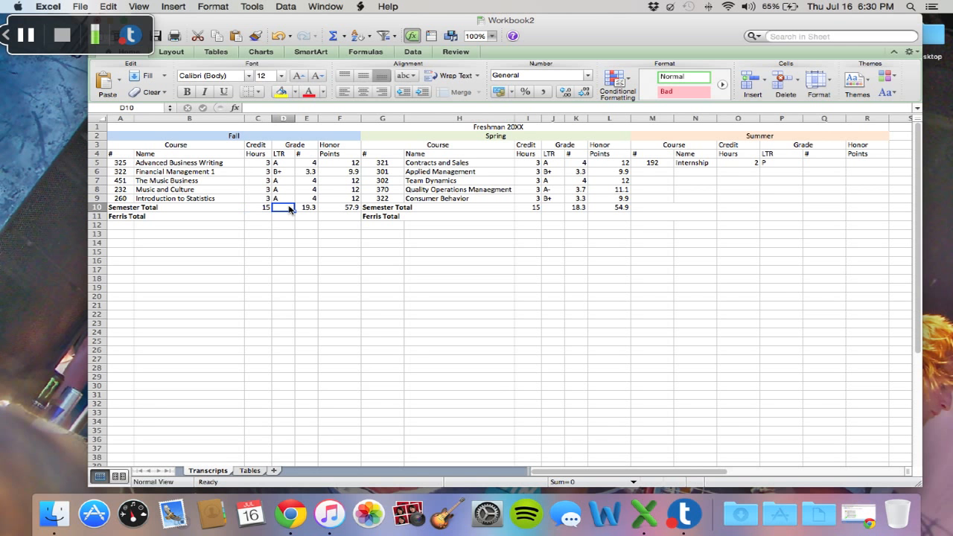
type("=v")
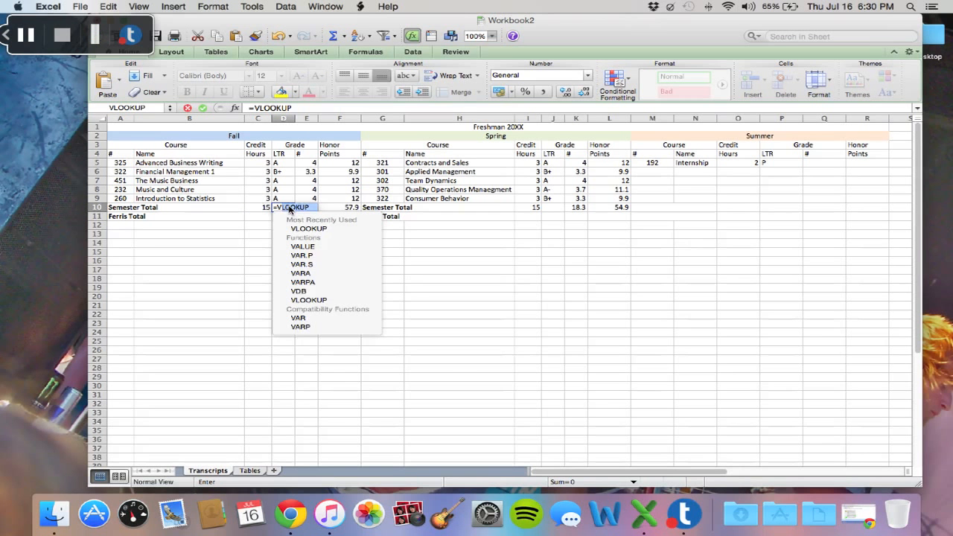
double_click(304, 227)
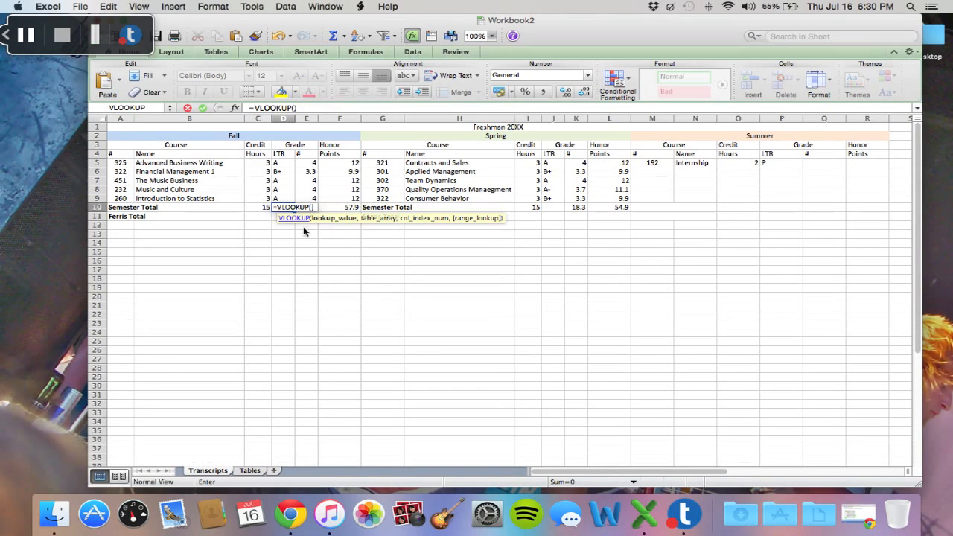
left_click(297, 216)
left_click(300, 215)
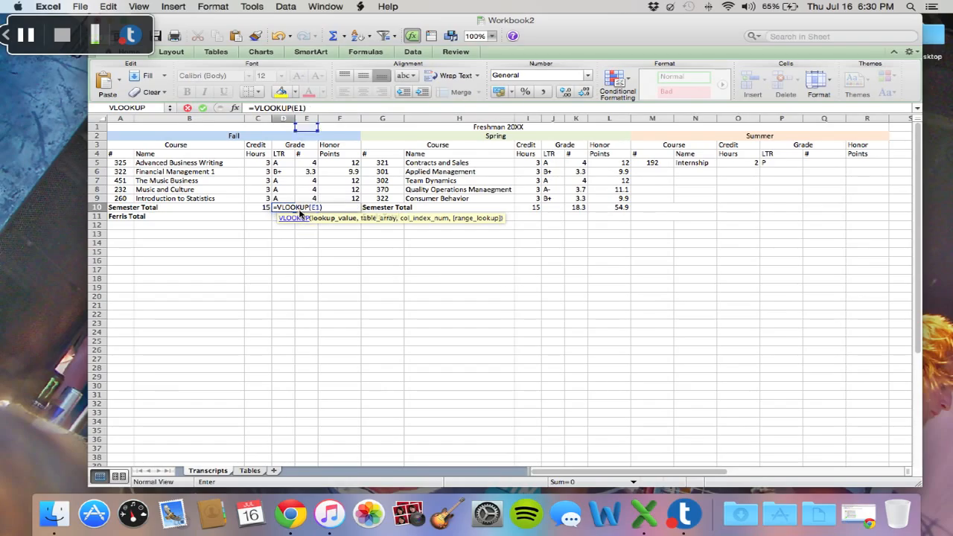
key("BackSpace")
type("0")
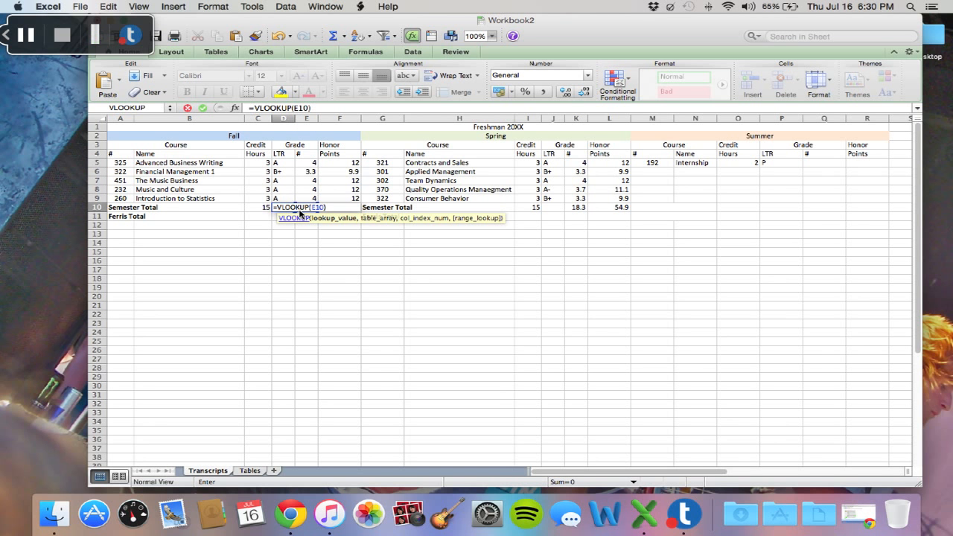
type(",Ntl")
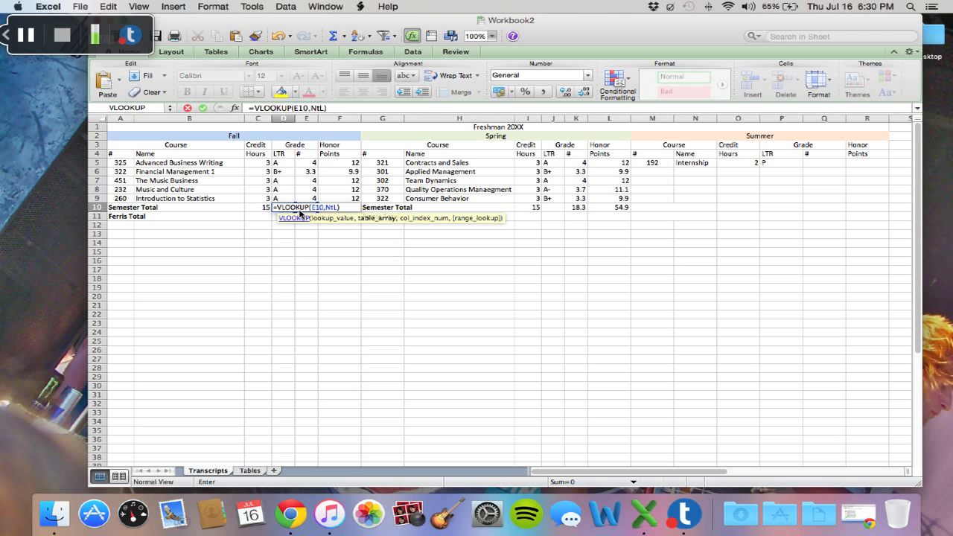
type(",2,")
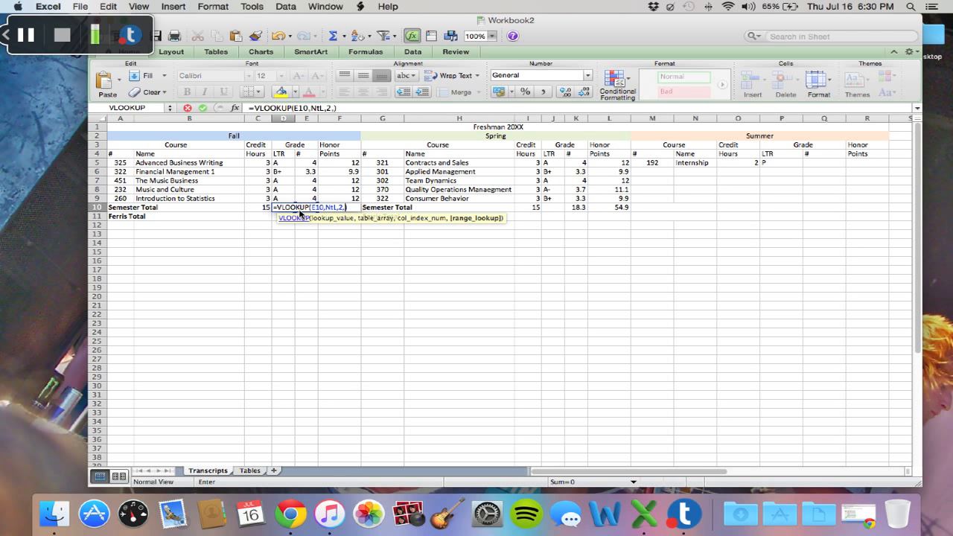
type("TRUE")
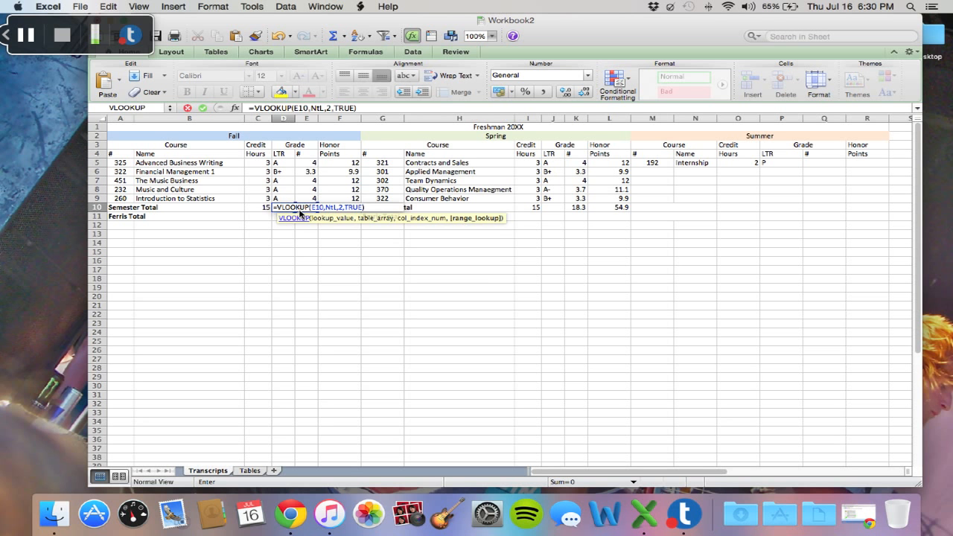
key("Return")
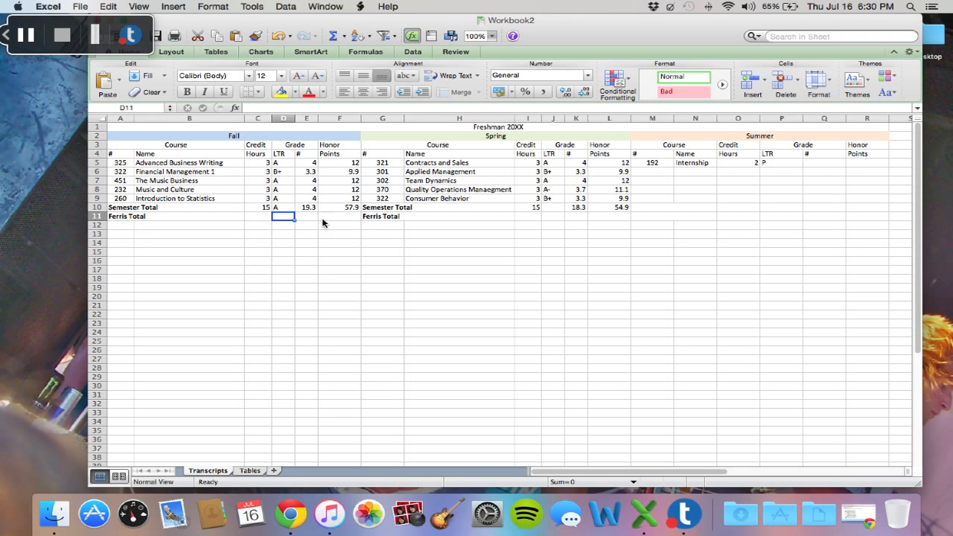
left_click(27, 37)
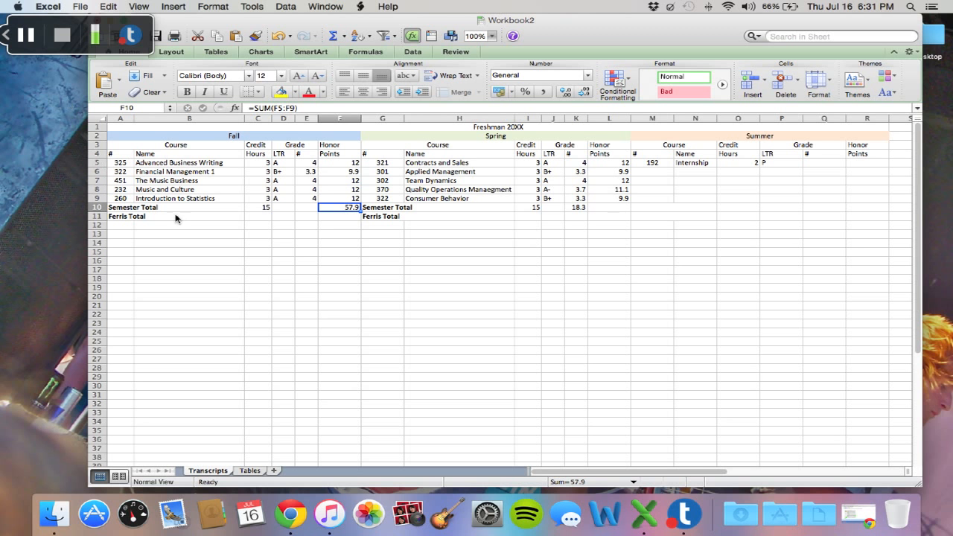
Step: Calculate the Fall semester's number grade in cell E10 by dividing total honor points by credit hours with =F10/C10
left_click(314, 209)
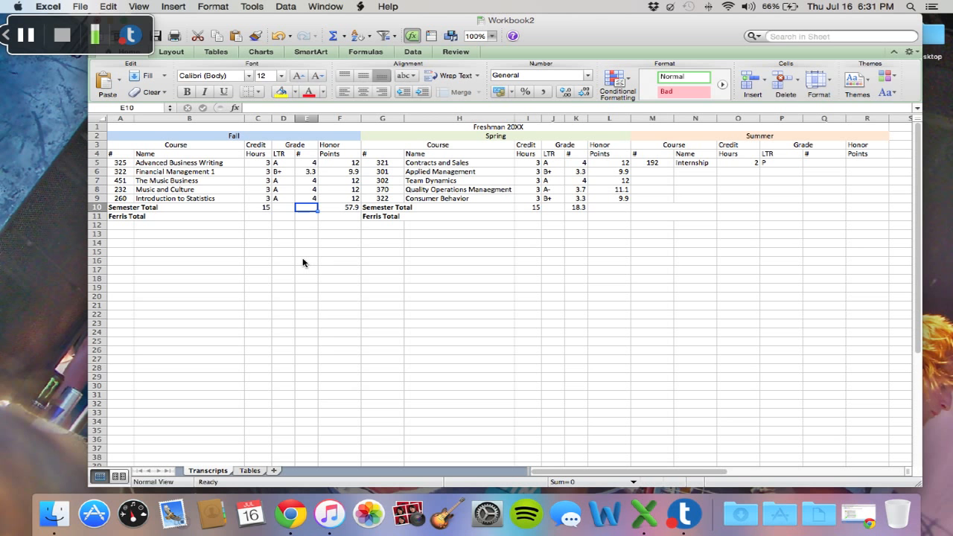
type("=")
left_click(350, 210)
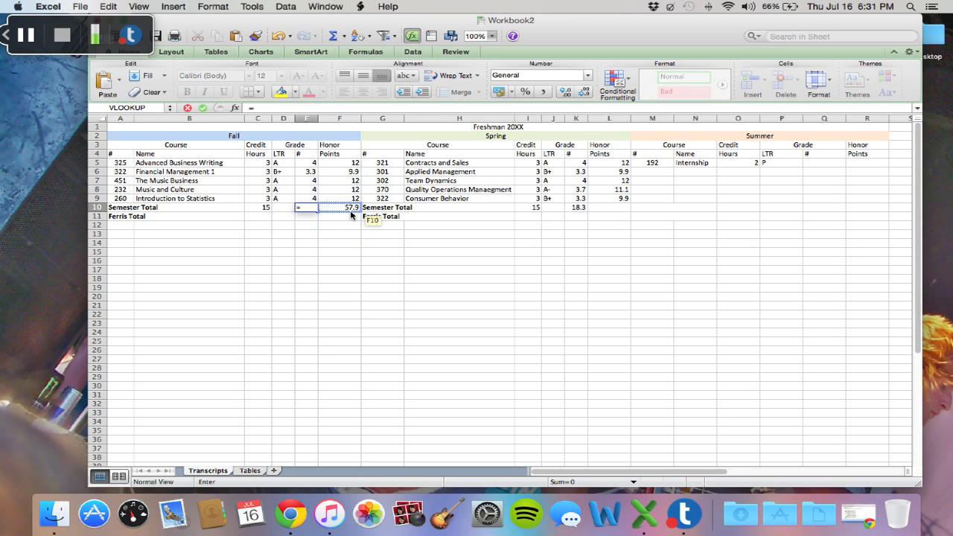
type("/")
left_click(268, 210)
key("Return")
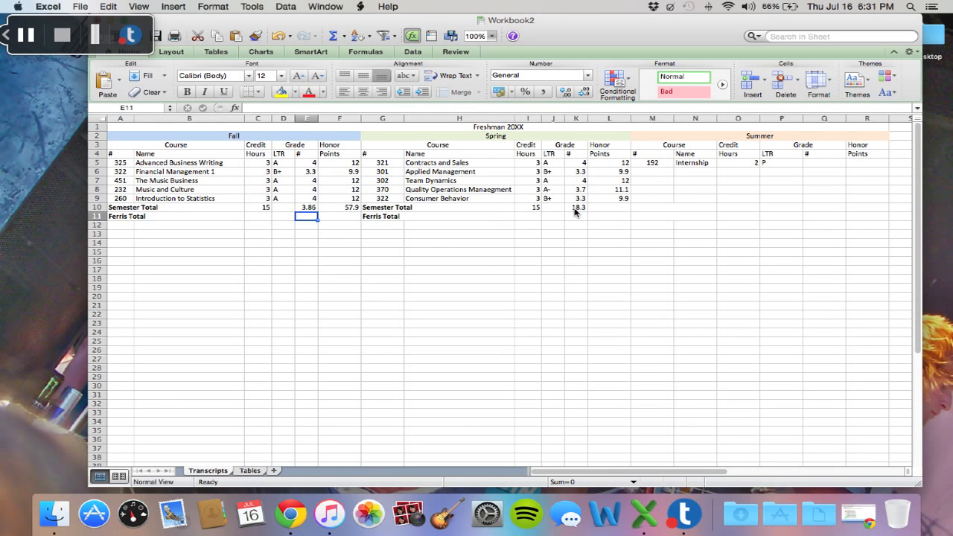
left_click(606, 210)
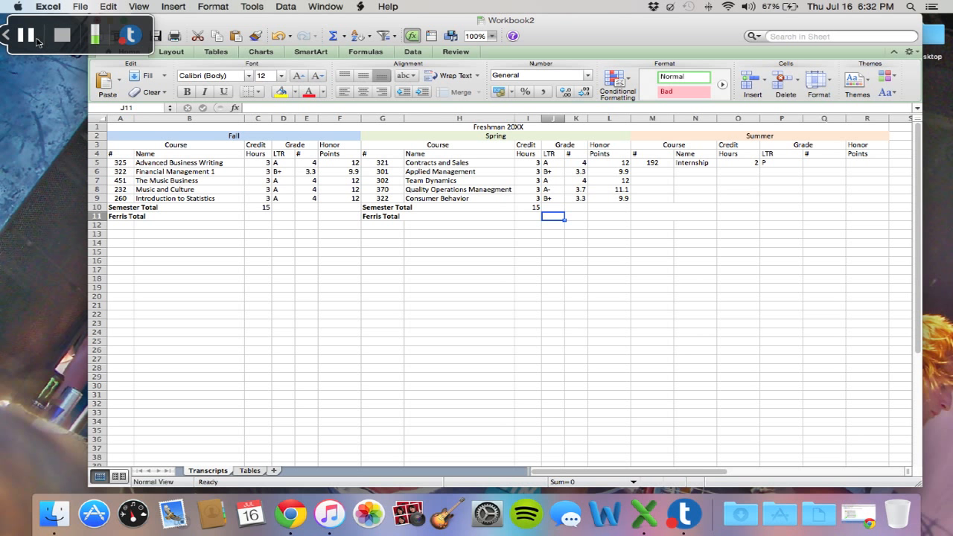
Step: Sum the Fall honor points F5:F9 into F10 and the Spring honor points L5:L9 into L10
left_click_drag(350, 162, 350, 198)
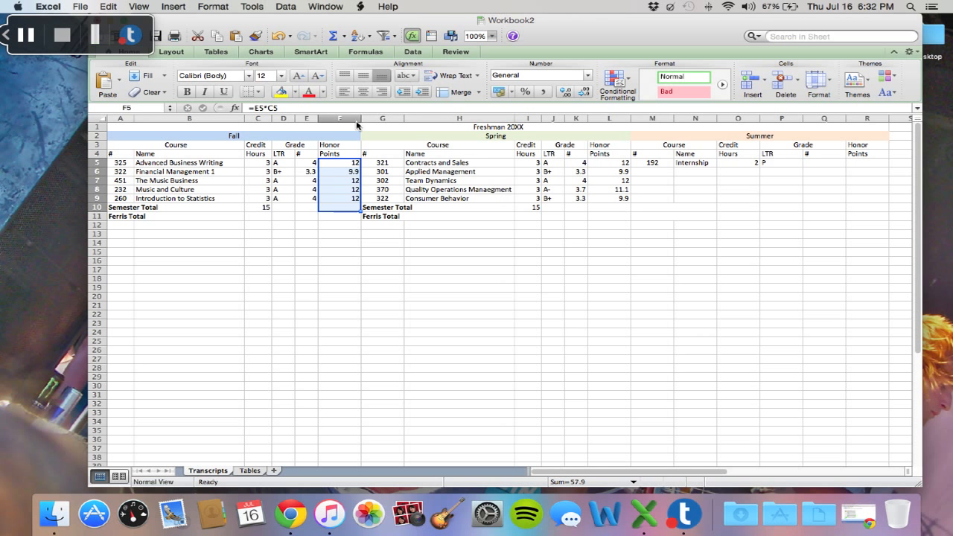
left_click(334, 36)
left_click_drag(624, 162, 622, 216)
right_click(620, 216)
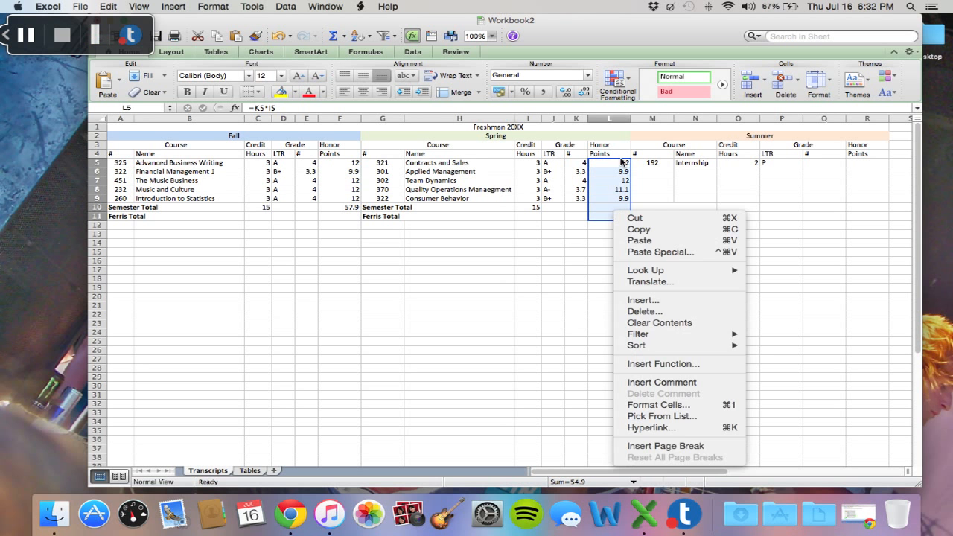
left_click(624, 164)
left_click_drag(624, 163, 623, 200)
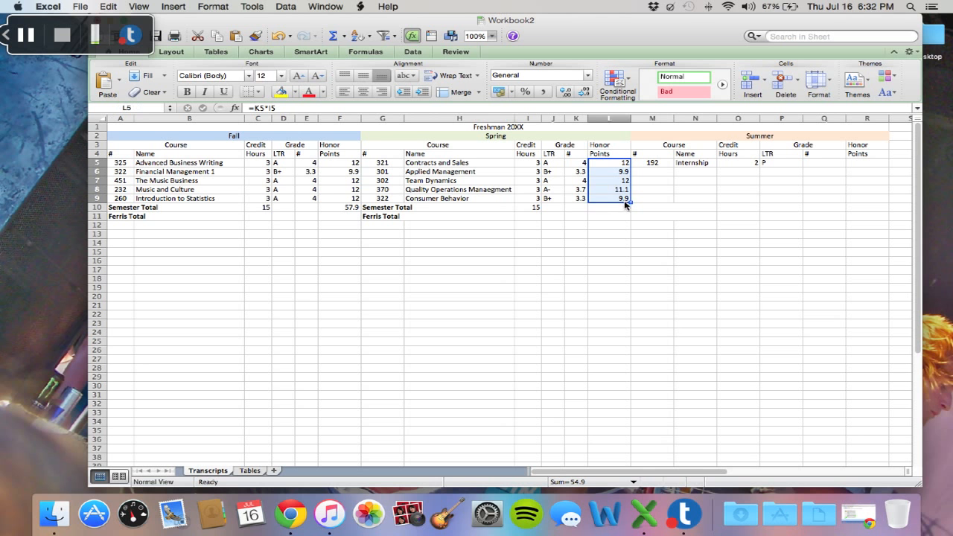
left_click(334, 36)
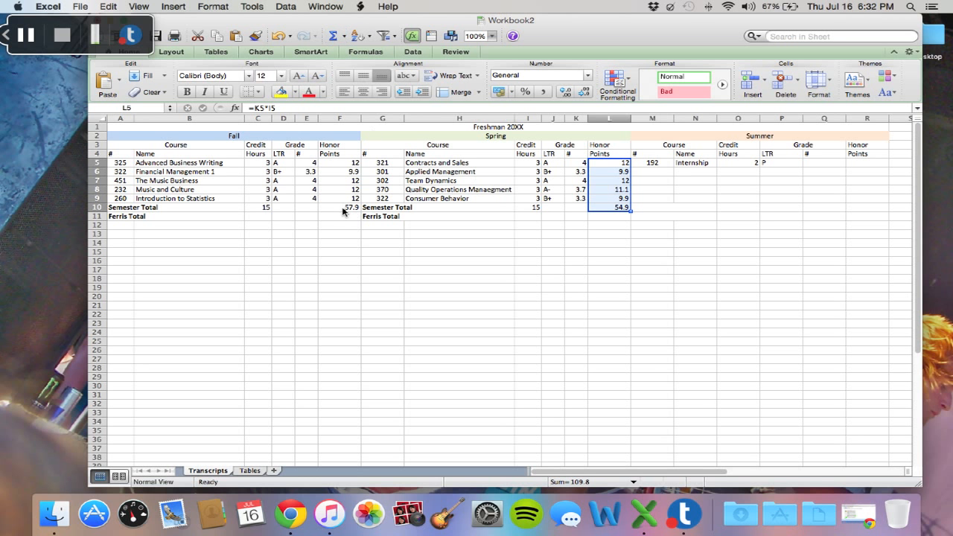
Step: Enter =F10/C10 in cell E10 to calculate the Fall semester's number grade from its total honor points and credit hours
left_click(316, 208)
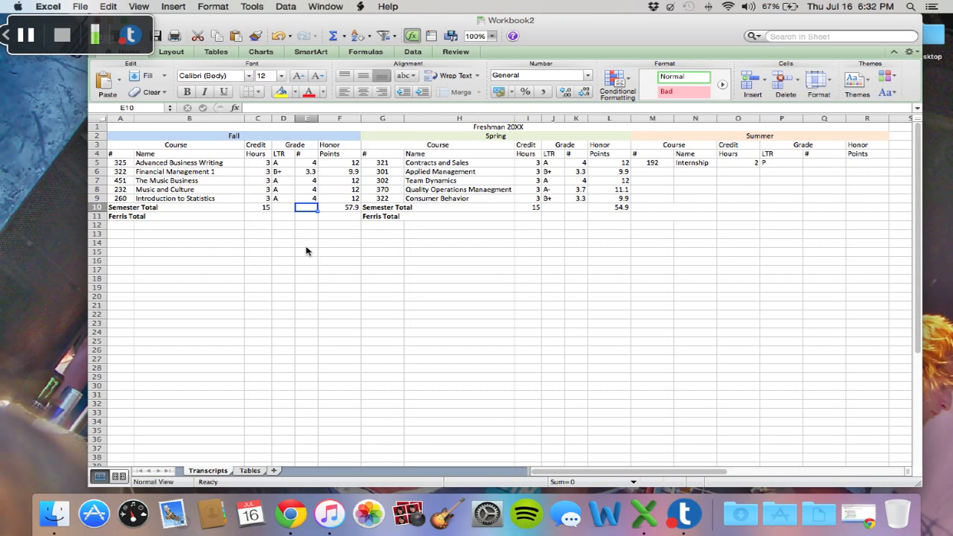
type("=")
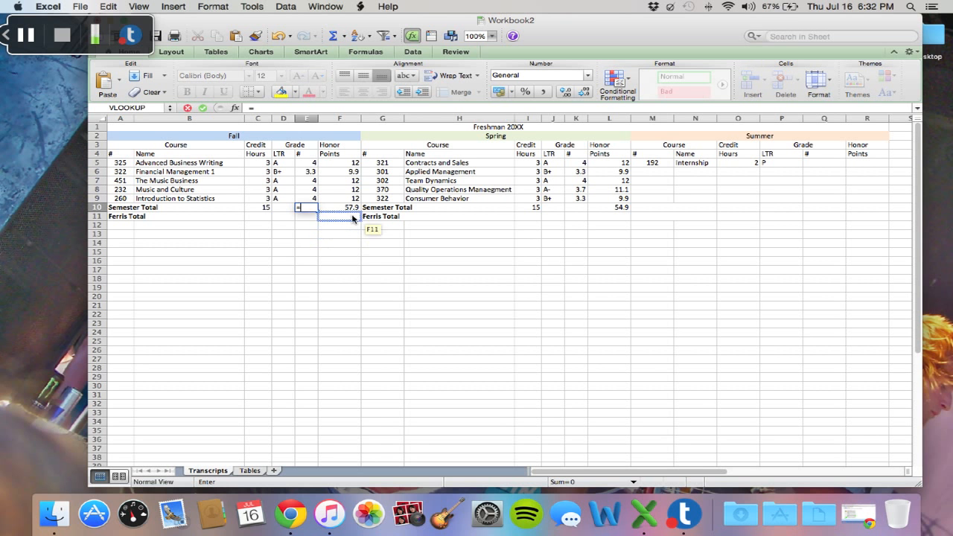
left_click(353, 208)
type("/")
left_click(270, 209)
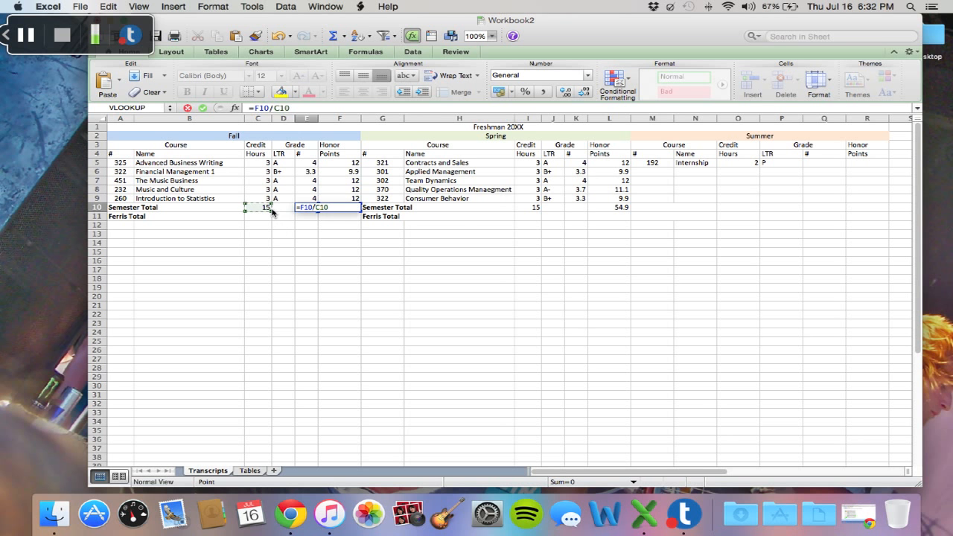
key("Return")
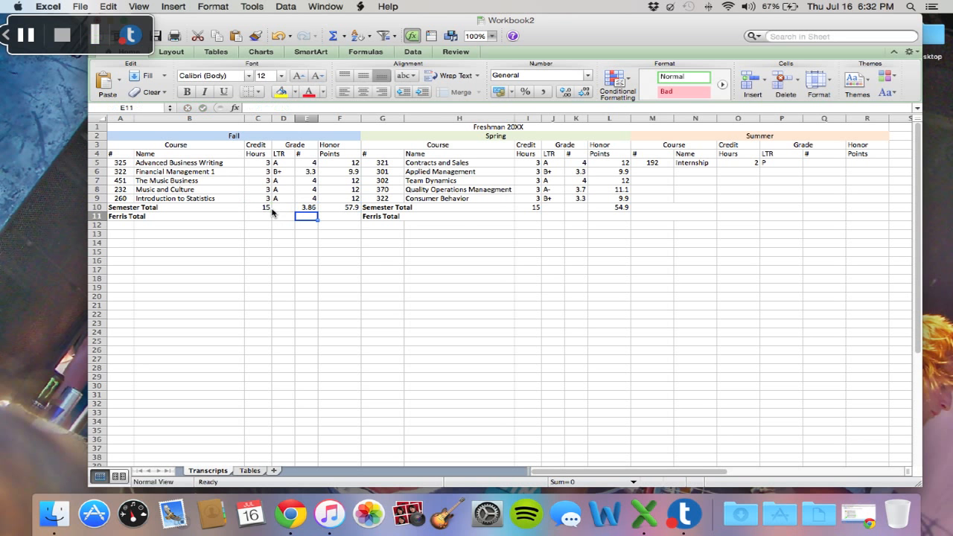
Step: Enter =L10/I10 in cell K10 to calculate the Spring semester's number grade
left_click(586, 209)
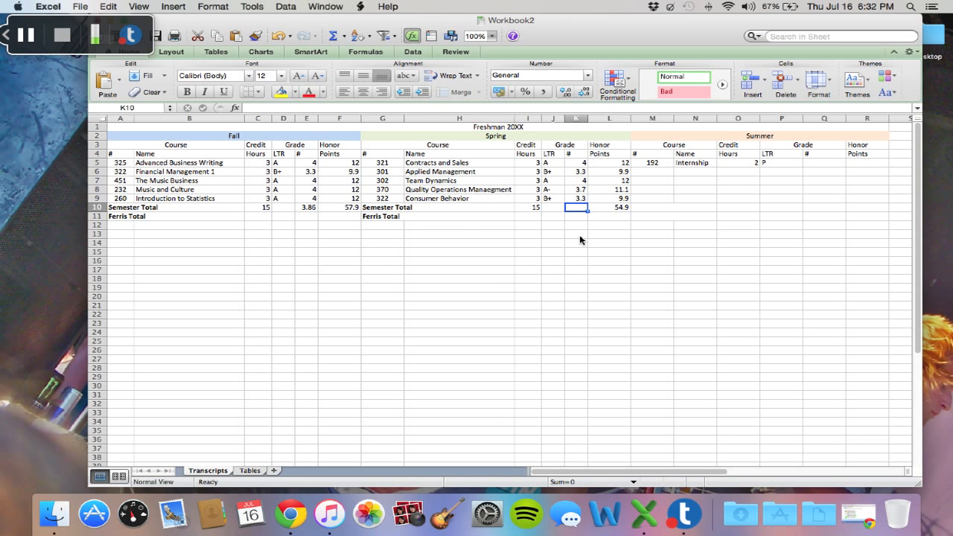
type("=")
left_click(627, 213)
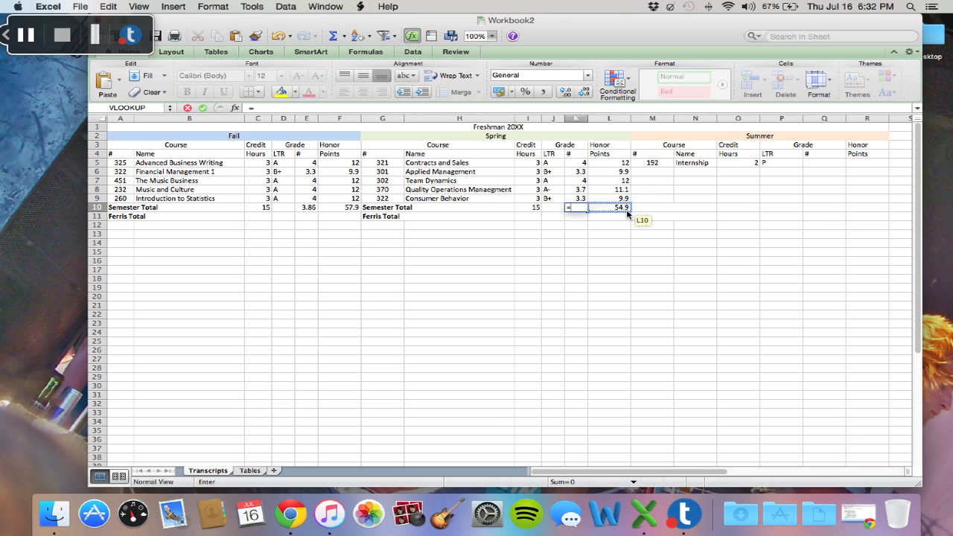
type("/")
left_click(541, 209)
key("Return")
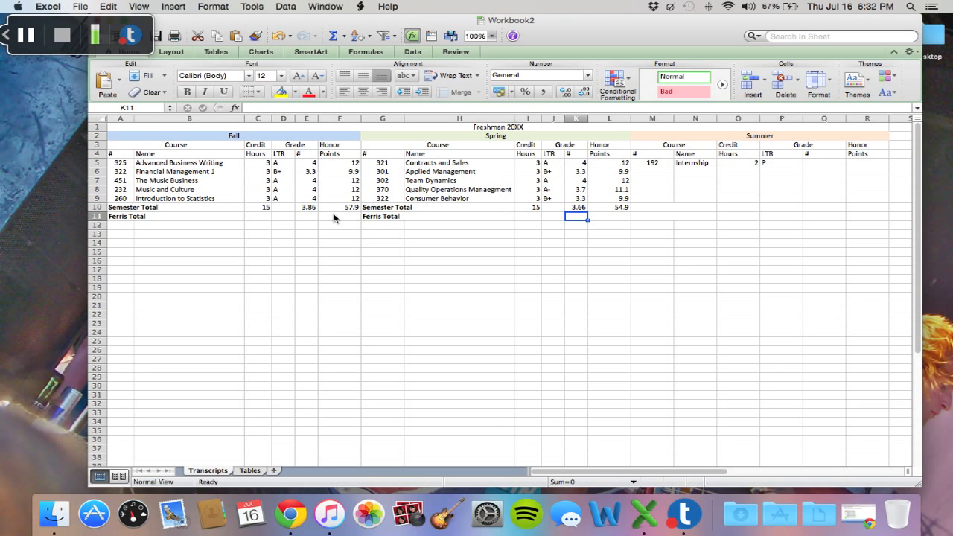
Step: Look up the Fall semester's letter grade in cell D10 with =VLOOKUP(E10,NtL,2,TRUE)
left_click(293, 211)
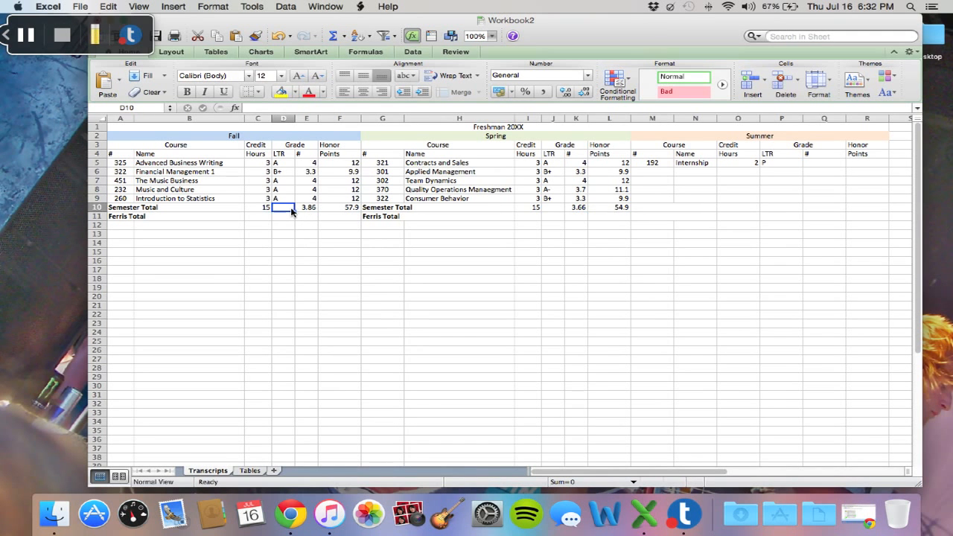
type("=")
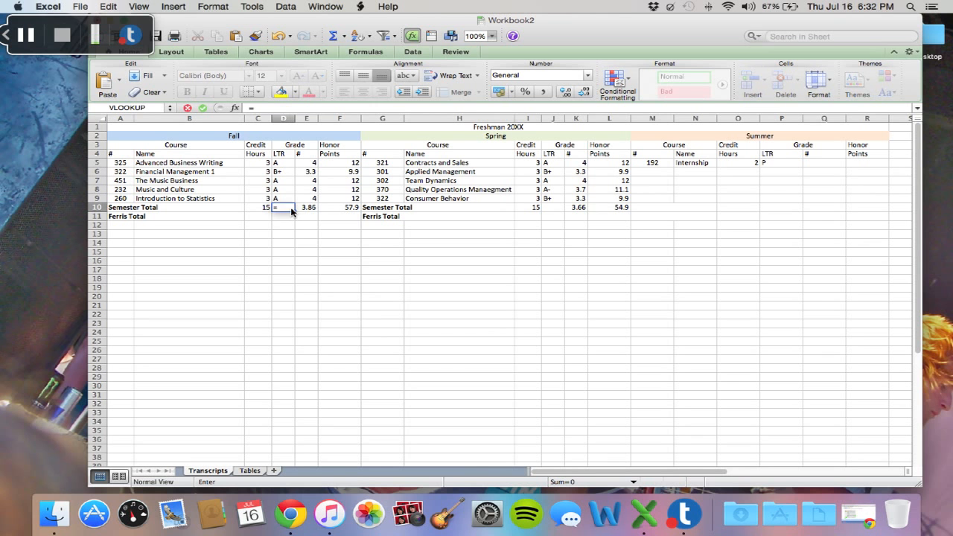
type("vlook")
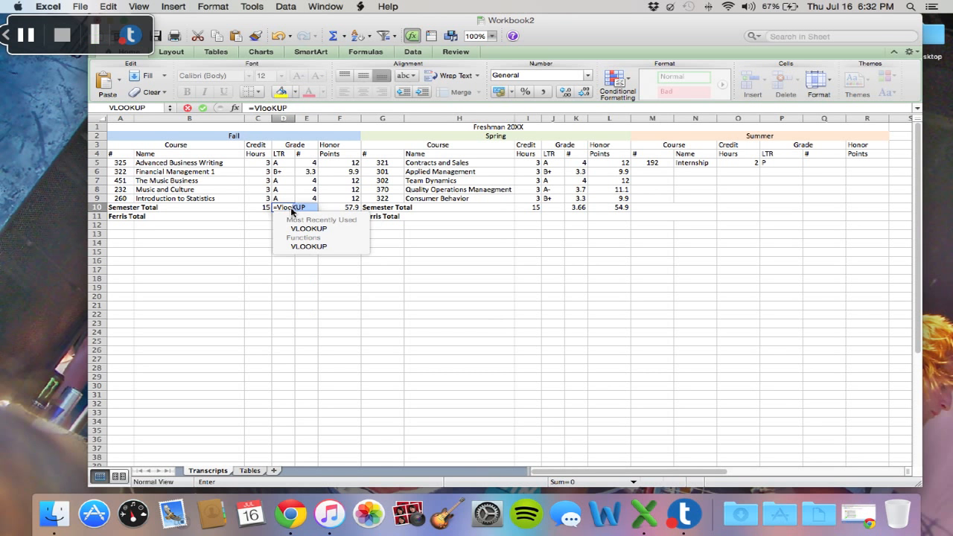
left_click(308, 229)
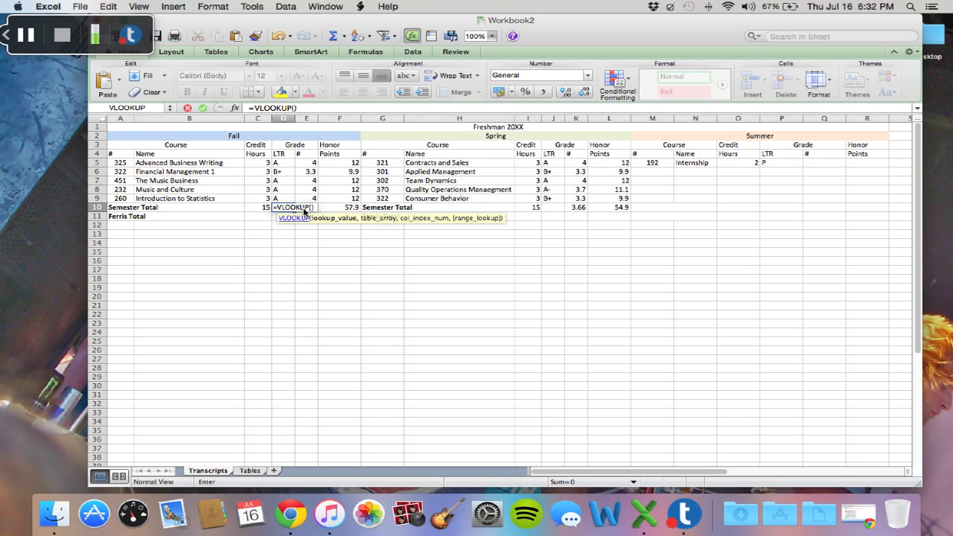
left_click(303, 207)
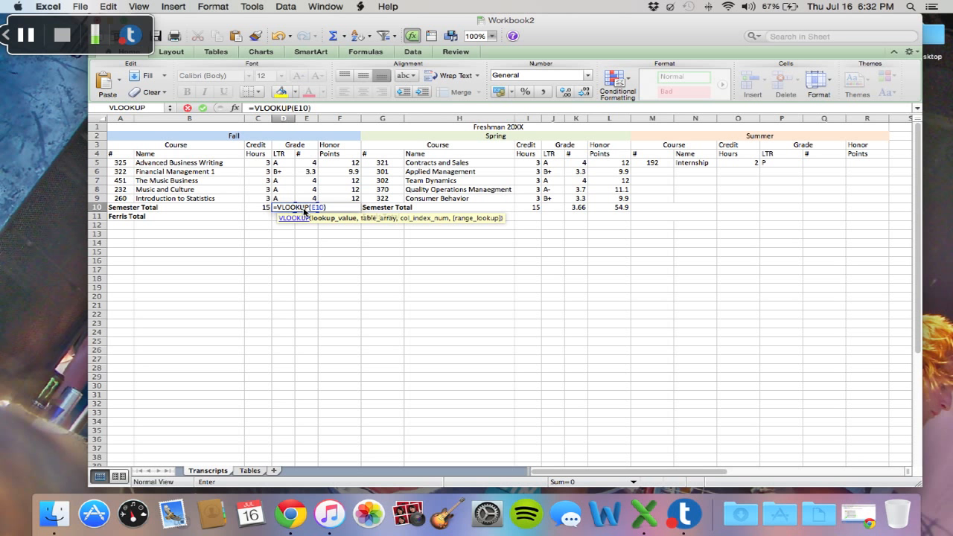
type(",")
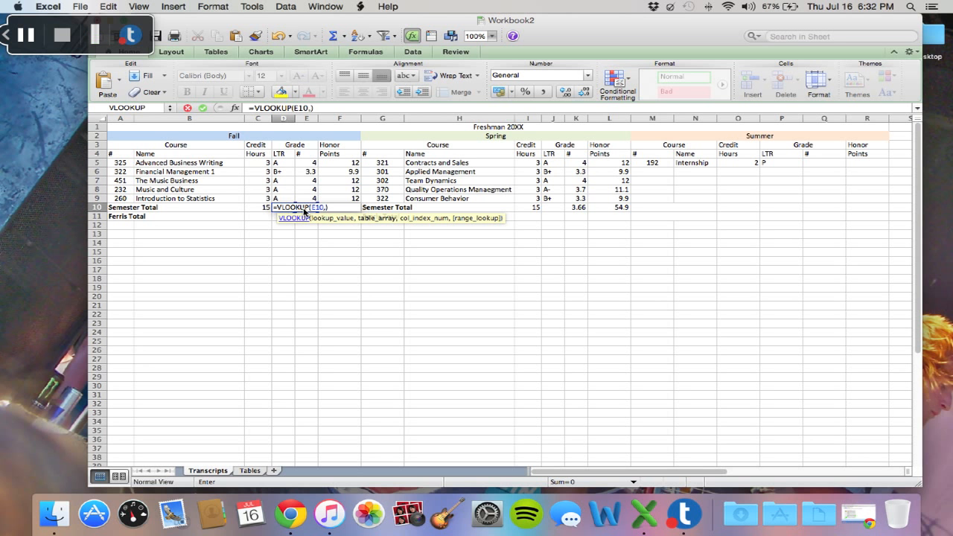
type("2")
key("BackSpace")
type("NtL,")
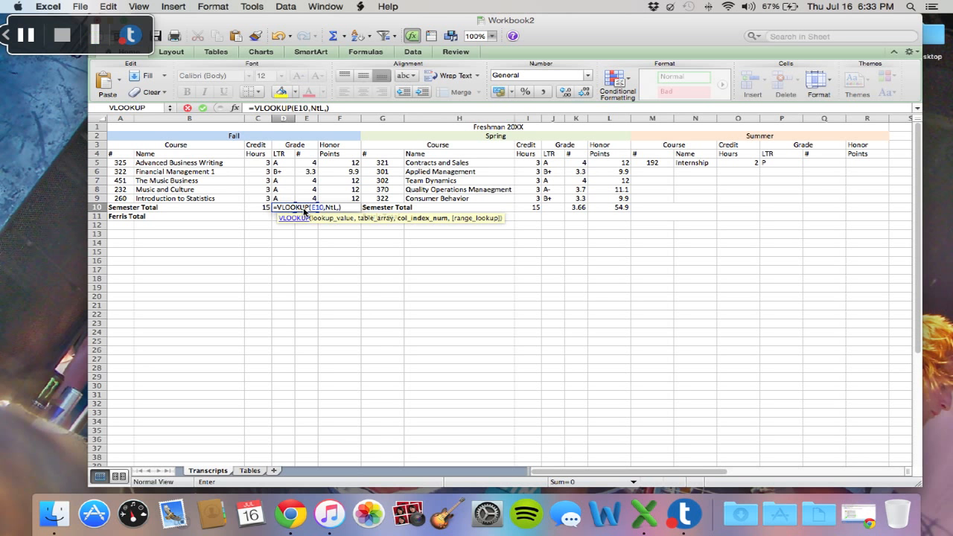
type("2,")
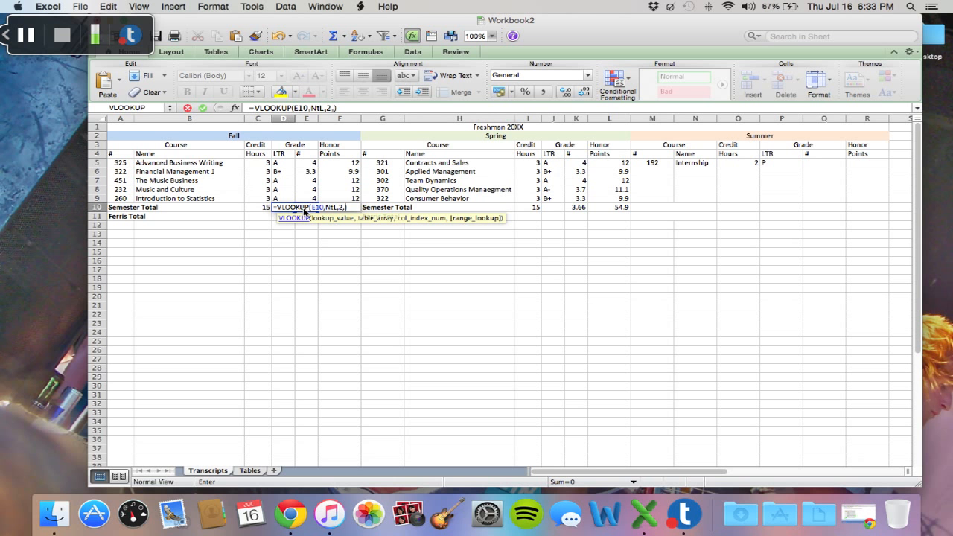
type("TRUE")
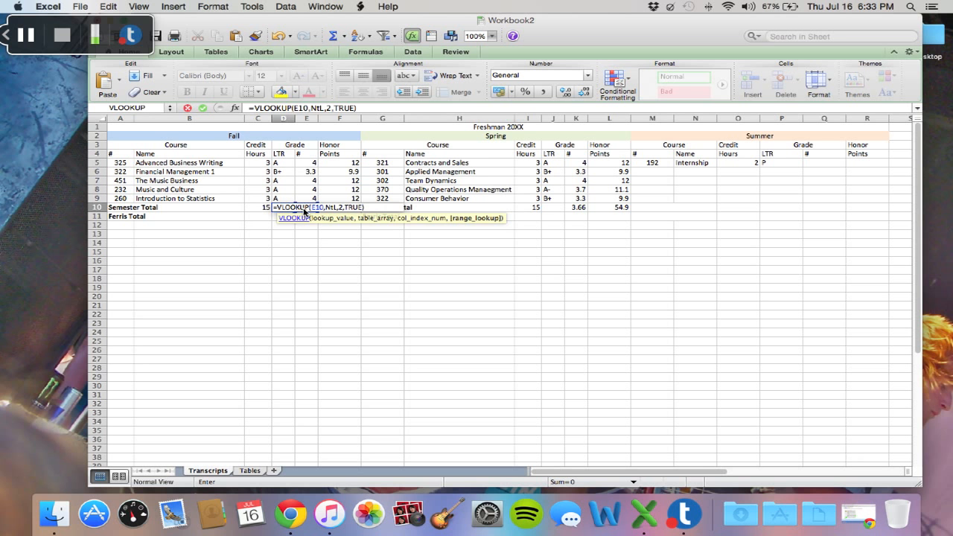
key("Return")
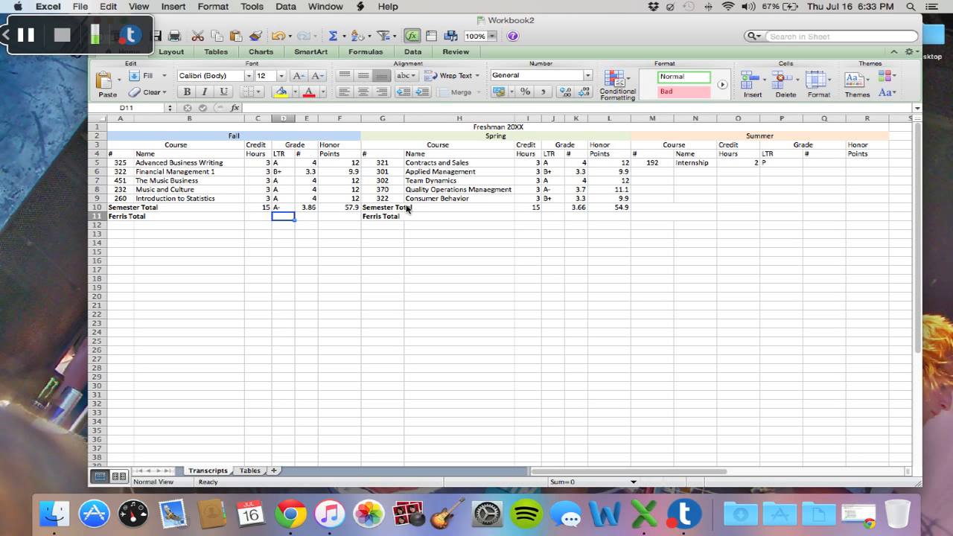
Step: Look up the Spring semester's letter grade in cell J10 with =VLOOKUP(K10,NtL,2,TRUE)
left_click(562, 210)
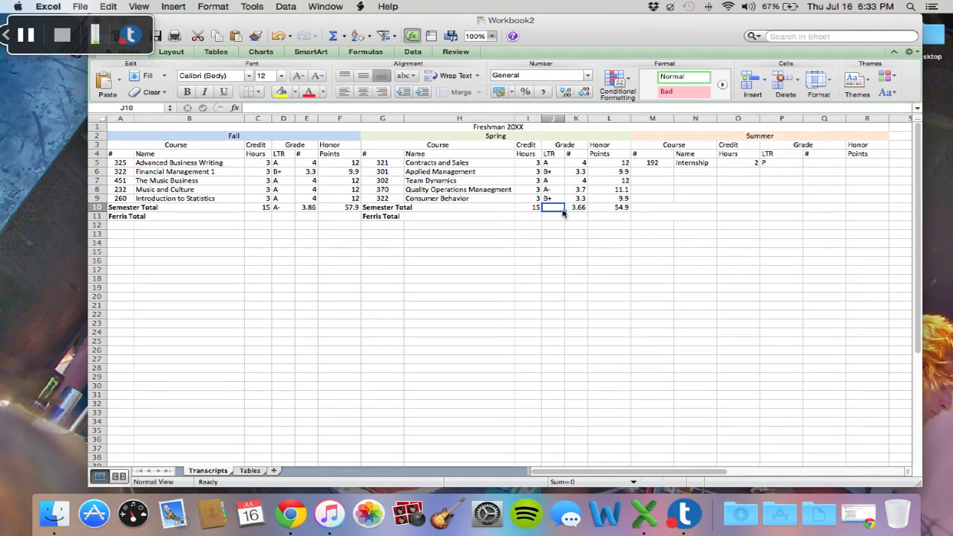
type("=v")
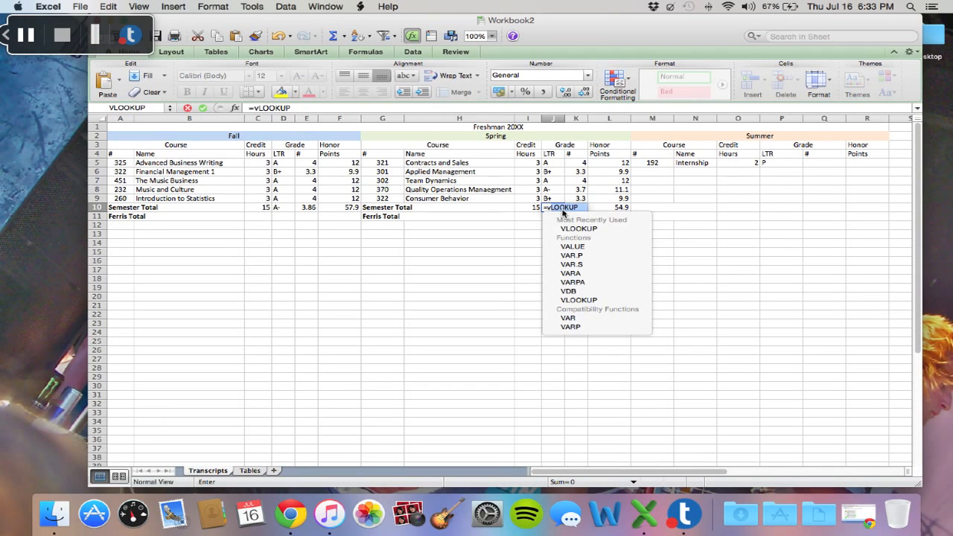
double_click(572, 228)
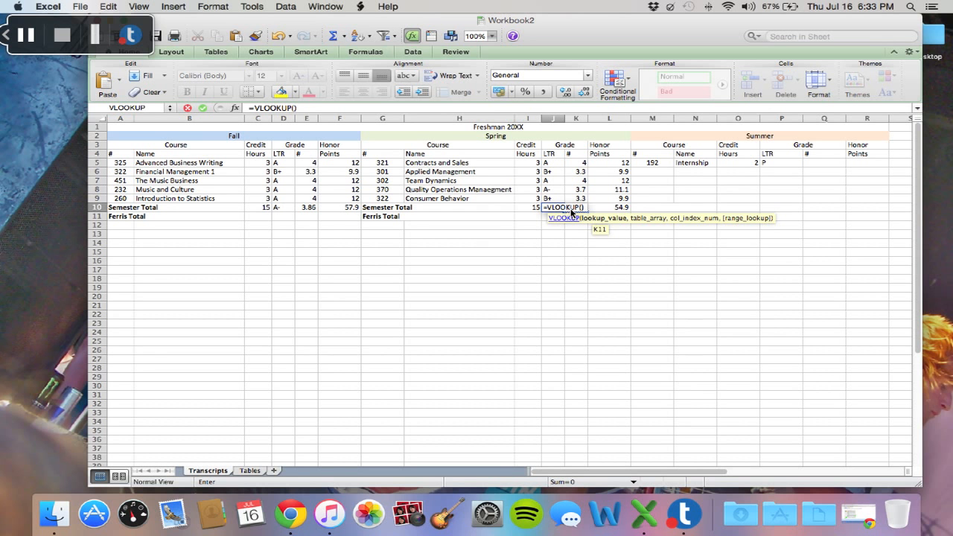
left_click(572, 210)
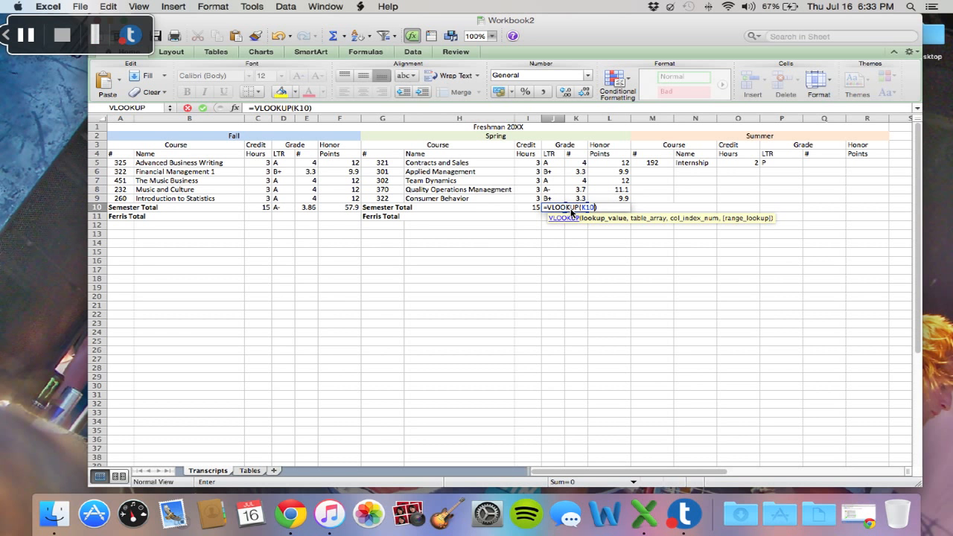
type(",NtL,")
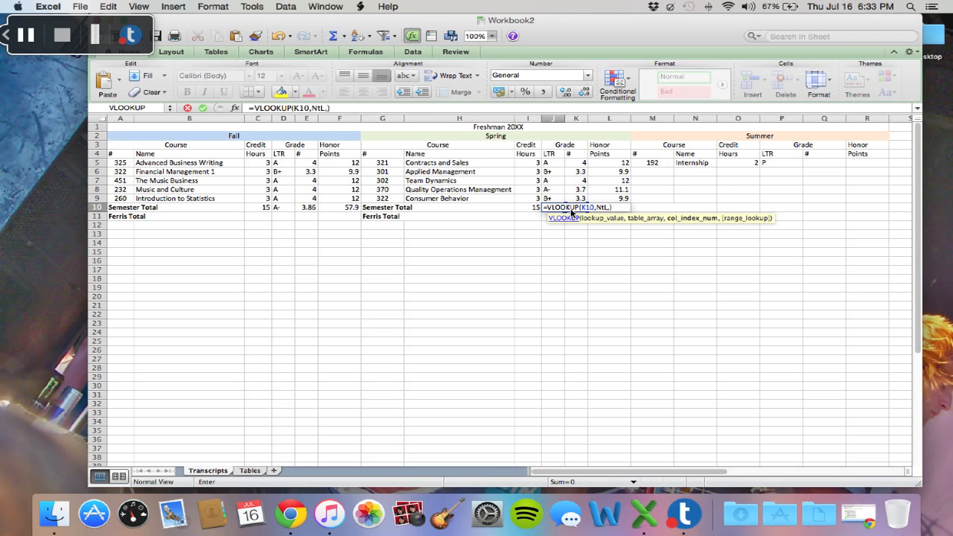
type("2,TRUE")
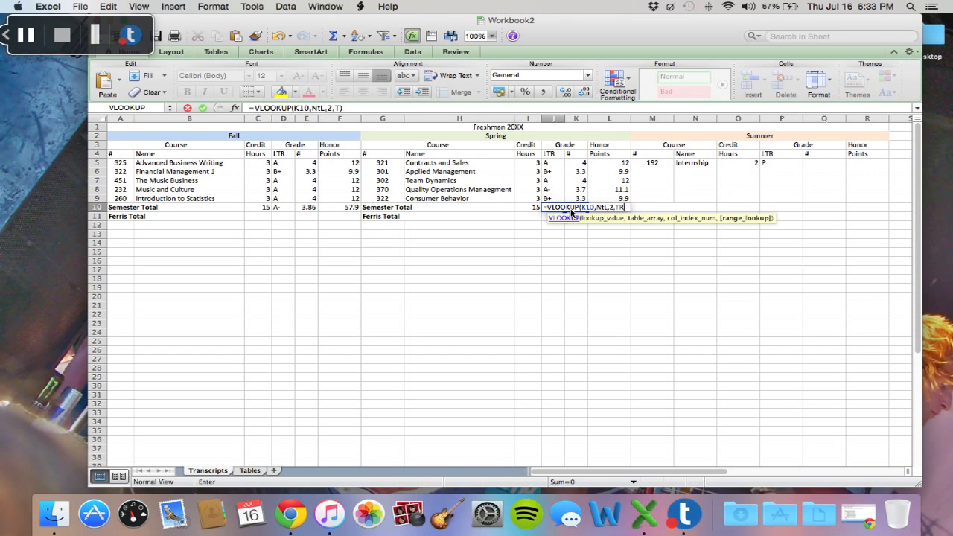
key("Return")
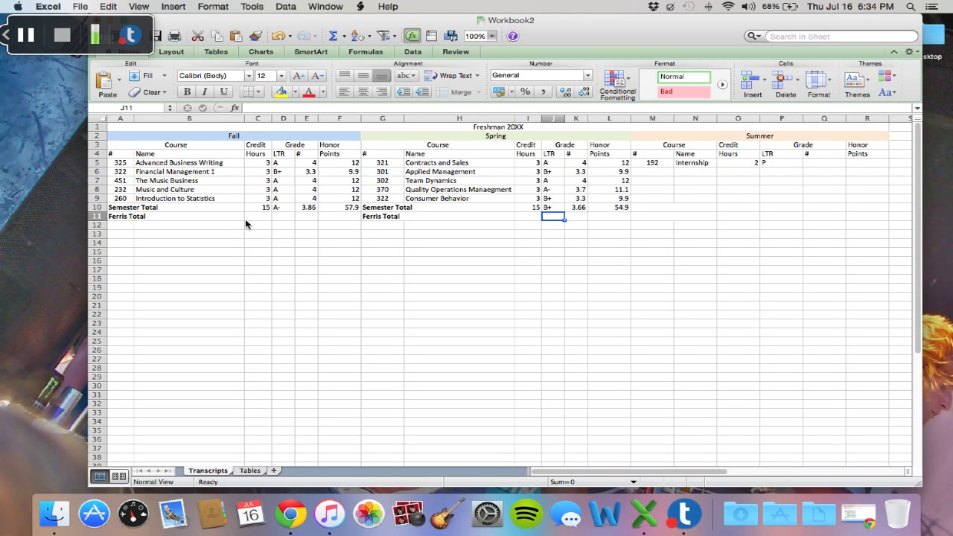
Step: Fill in the Ferris Total credit hours, carrying the Fall total into C11 and entering =I10+C11 in I11 for Spring
left_click(266, 216)
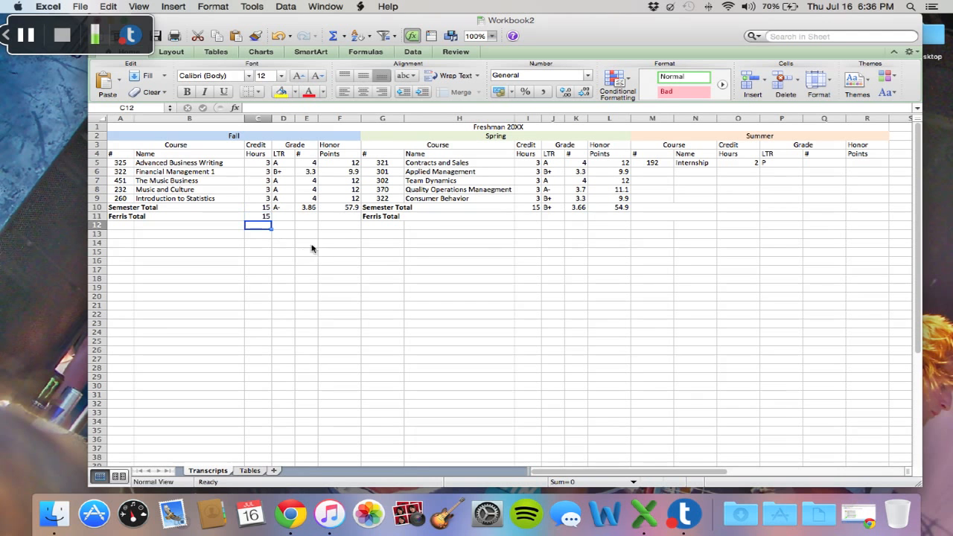
left_click(537, 217)
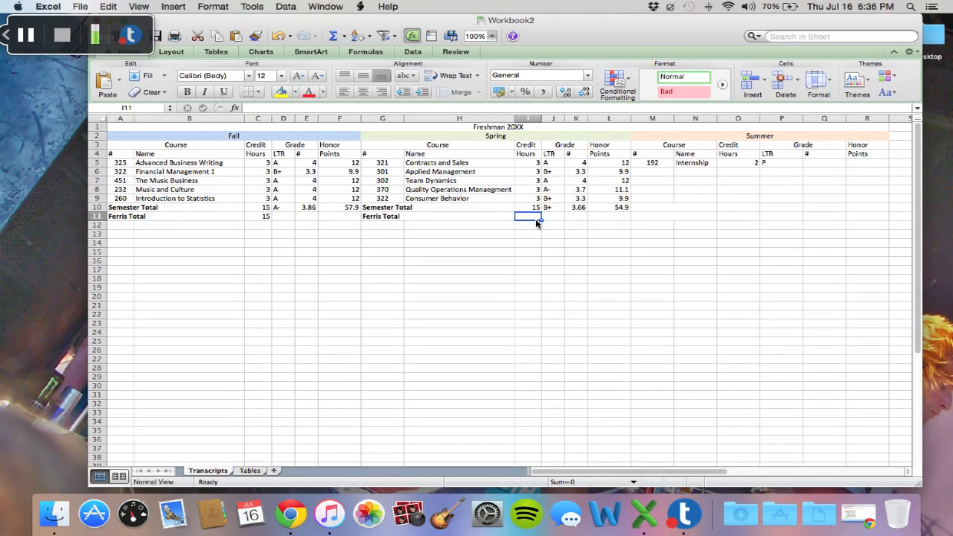
type("=")
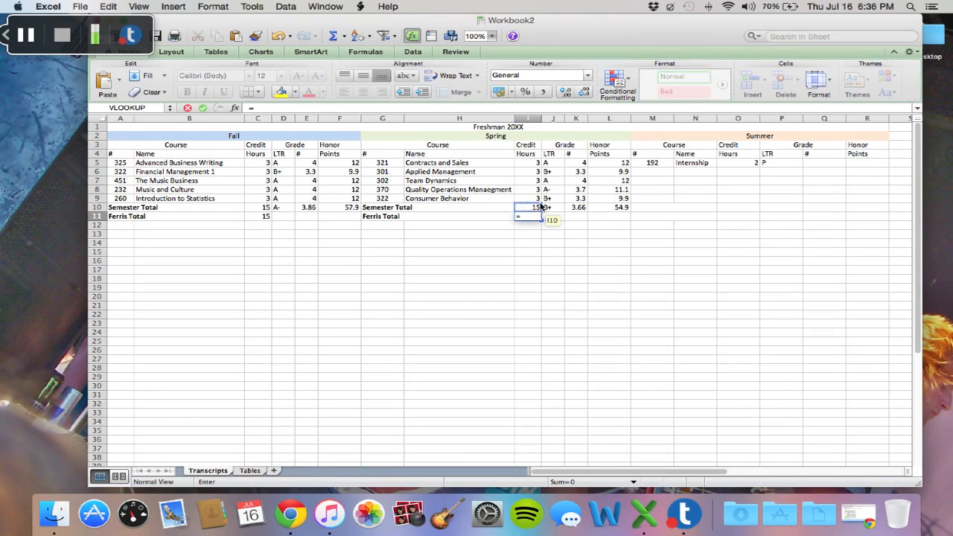
left_click(542, 208)
type("+")
left_click(265, 216)
key("Return")
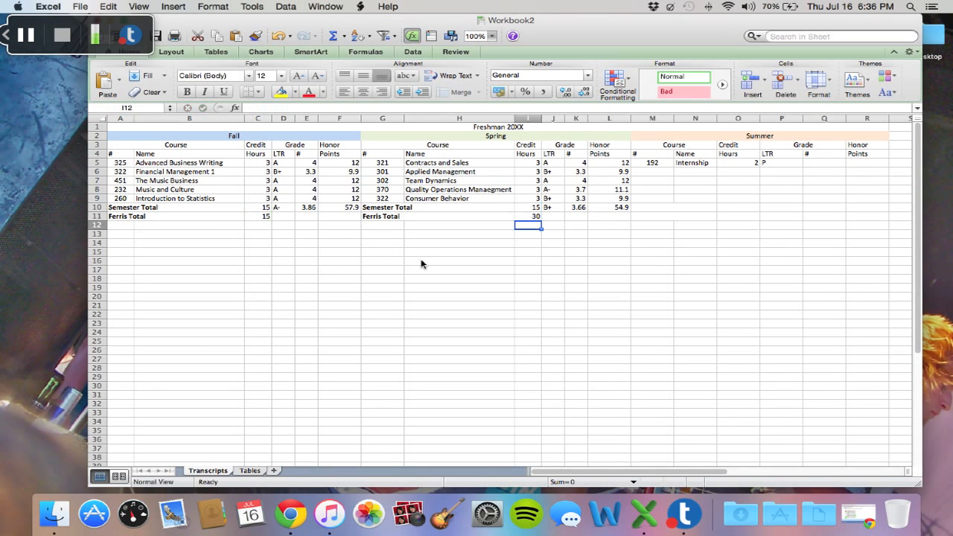
Step: Carry the Fall semester's honor points into the Ferris Total cell F11 with =F10
left_click(342, 216)
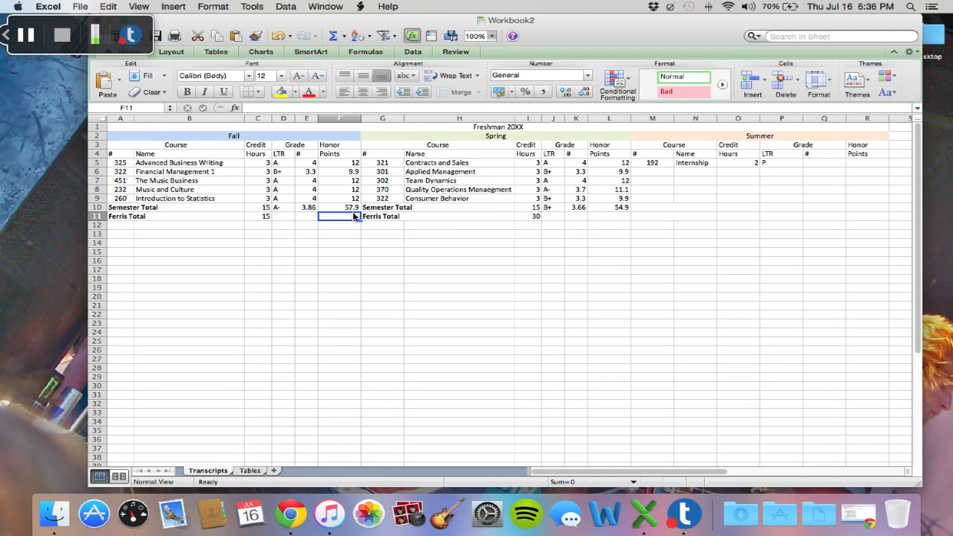
type("=")
key("Up")
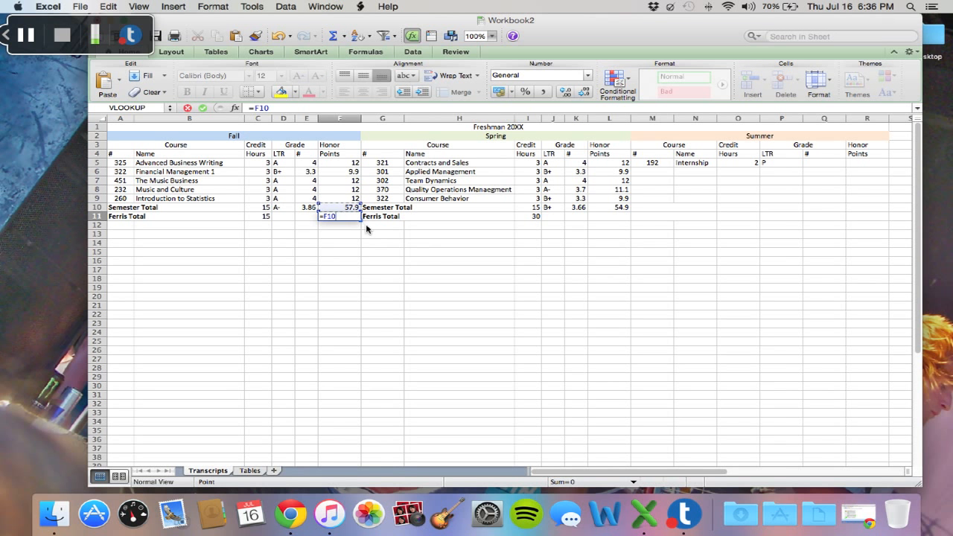
key("Return")
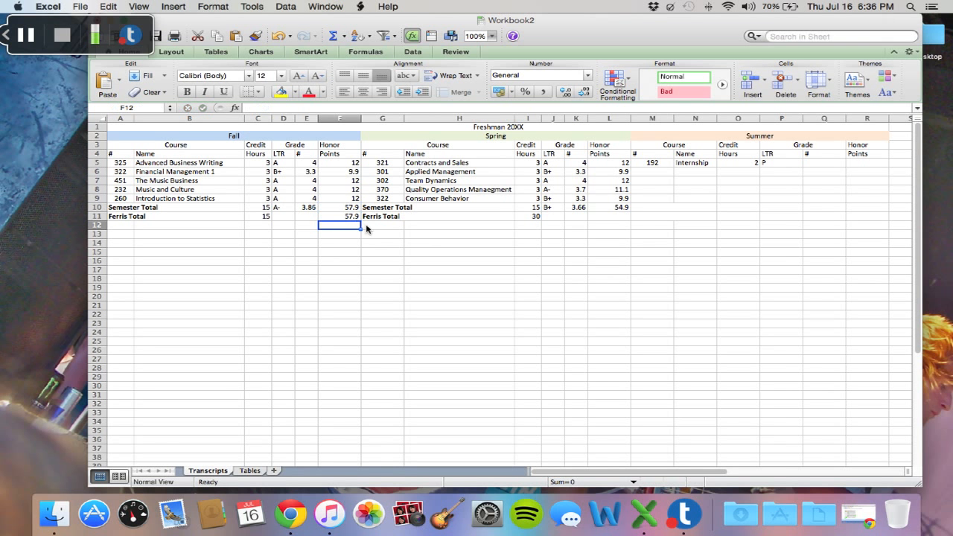
Step: Enter =L10+F11 in cell L11 to add the Spring honor points to the Fall Ferris Total
left_click(618, 217)
type("=")
left_click(622, 208)
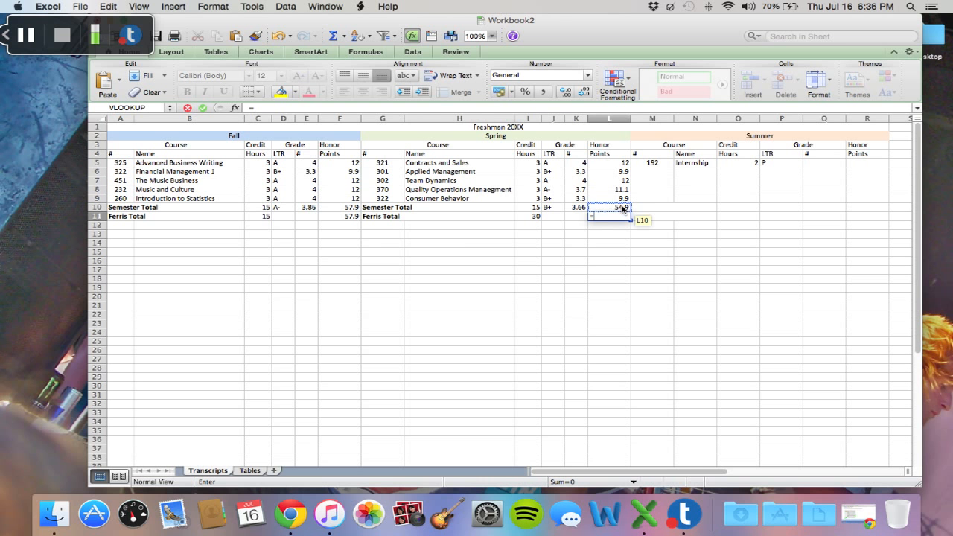
type("+")
left_click(360, 217)
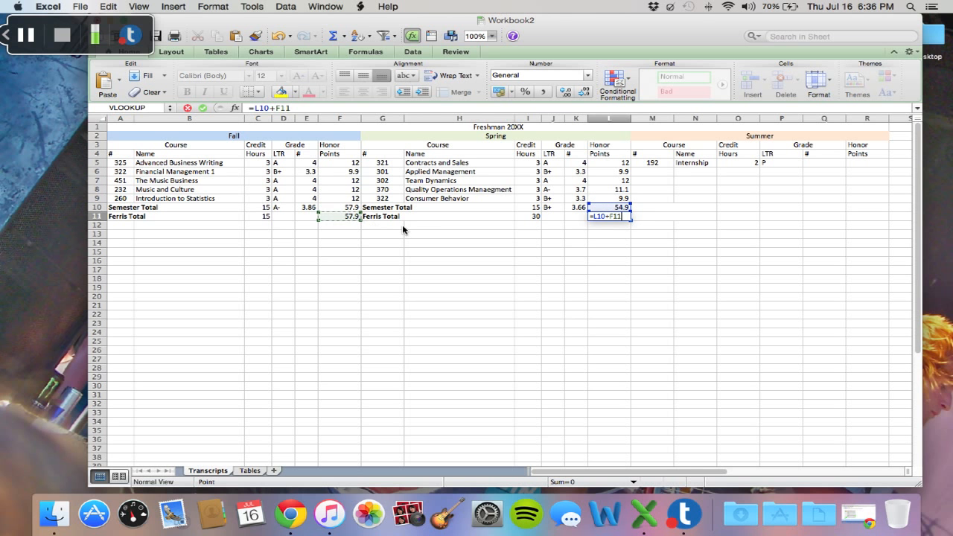
key("Return")
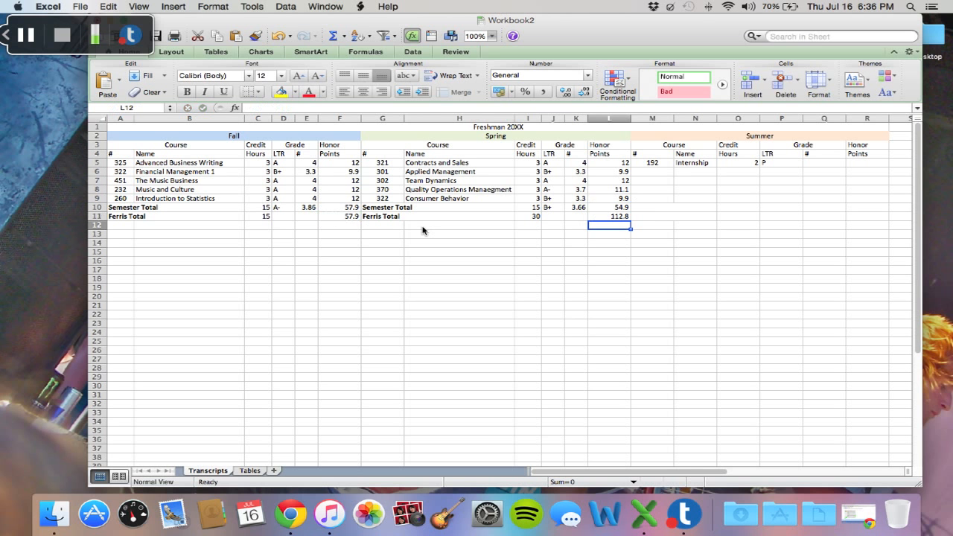
Step: Carry the Fall semester's numeric grade into the Ferris Total cell E11 with =E10
left_click(288, 218)
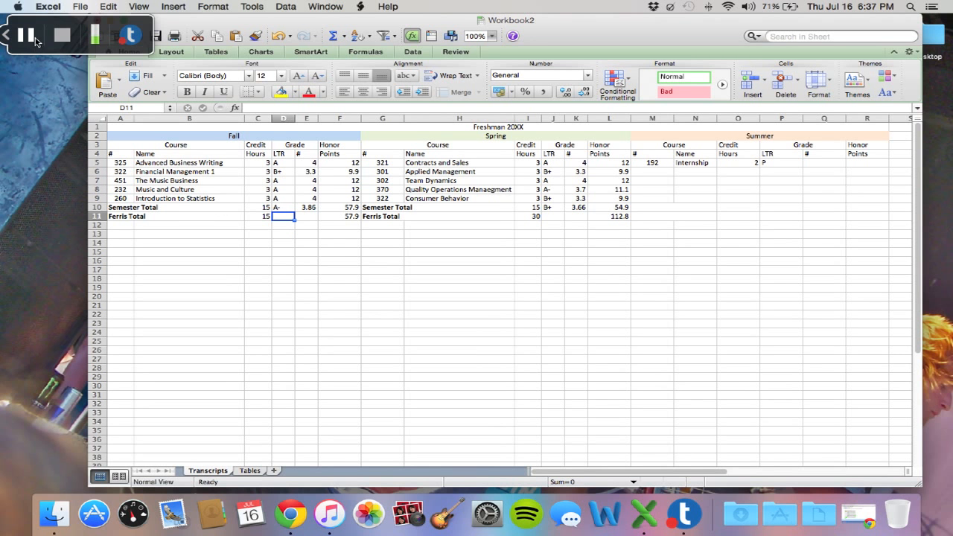
left_click(313, 217)
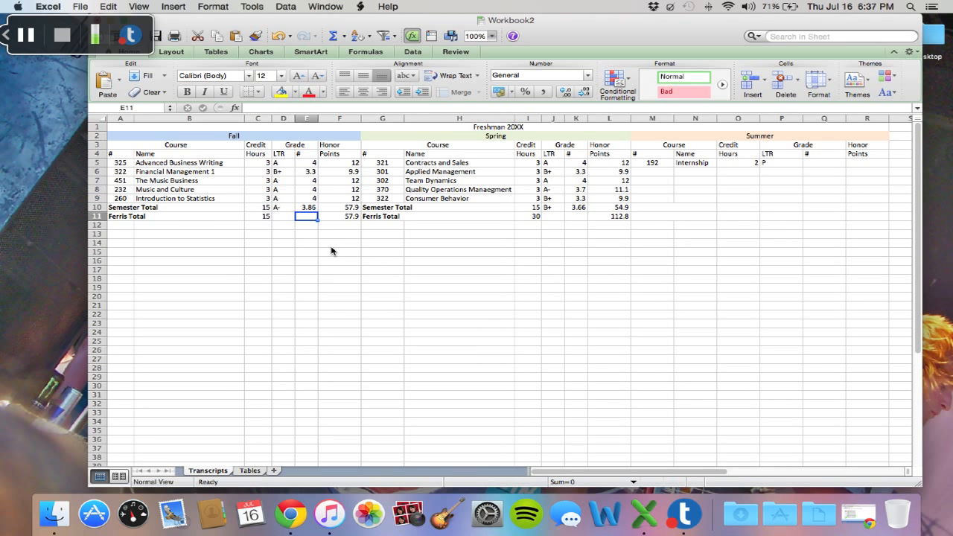
type("=")
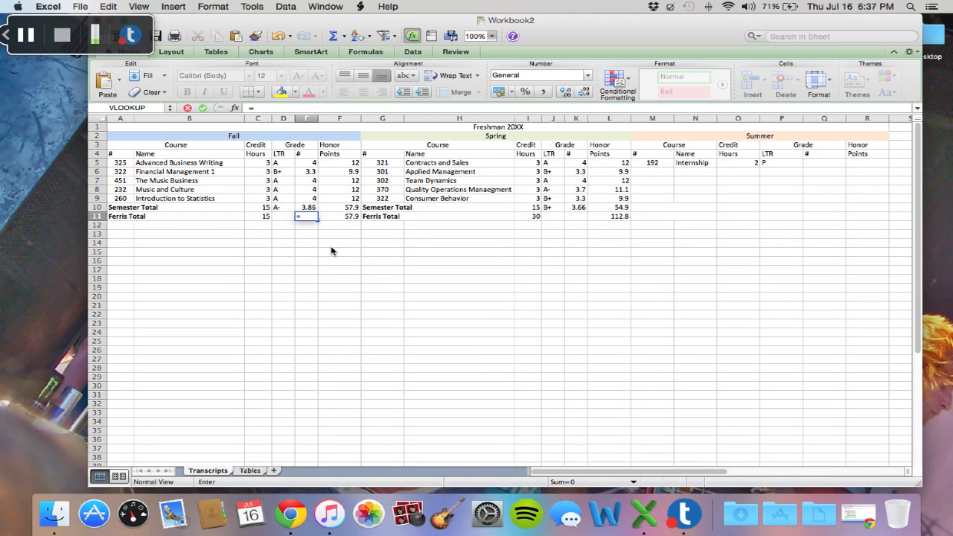
left_click(308, 208)
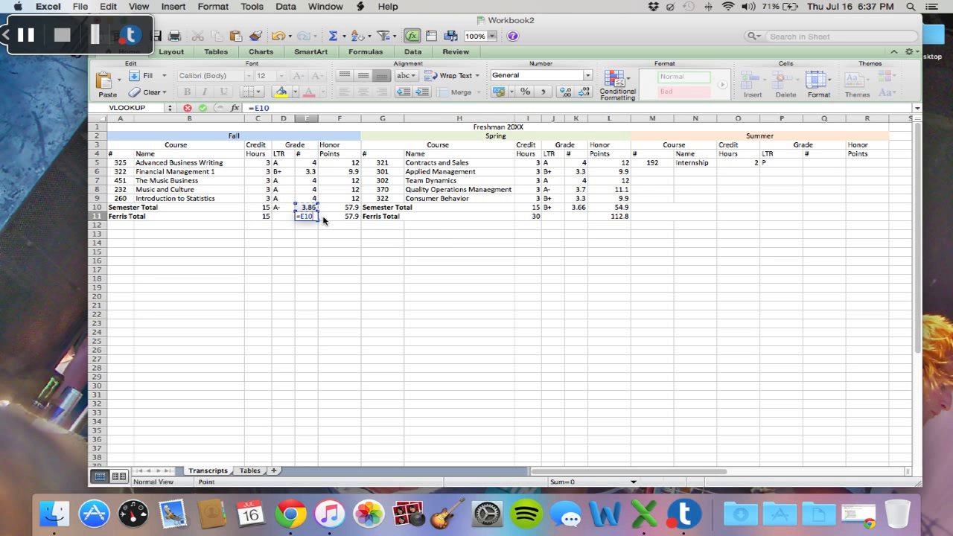
key("Return")
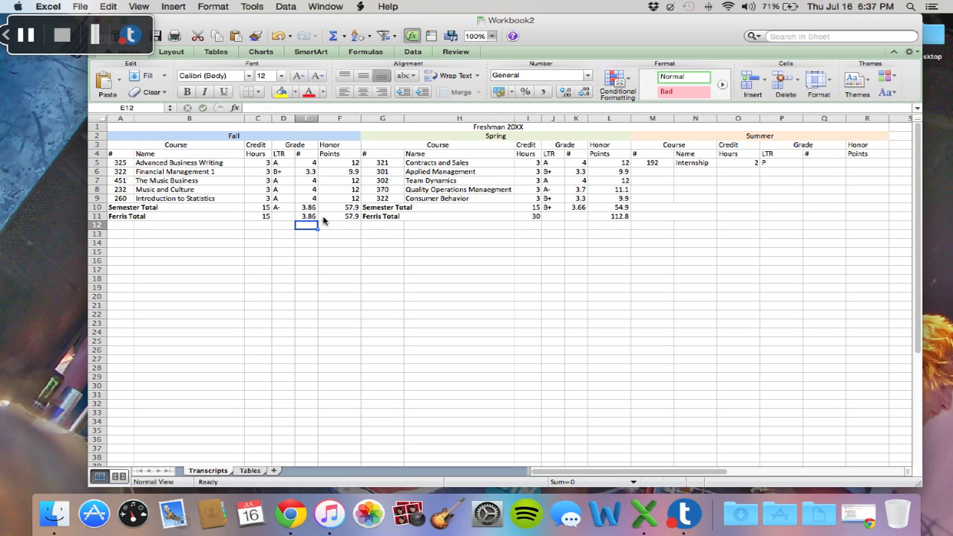
Step: Calculate the Spring Ferris Total numeric grade in cell K11 with =L11/I11
left_click(588, 218)
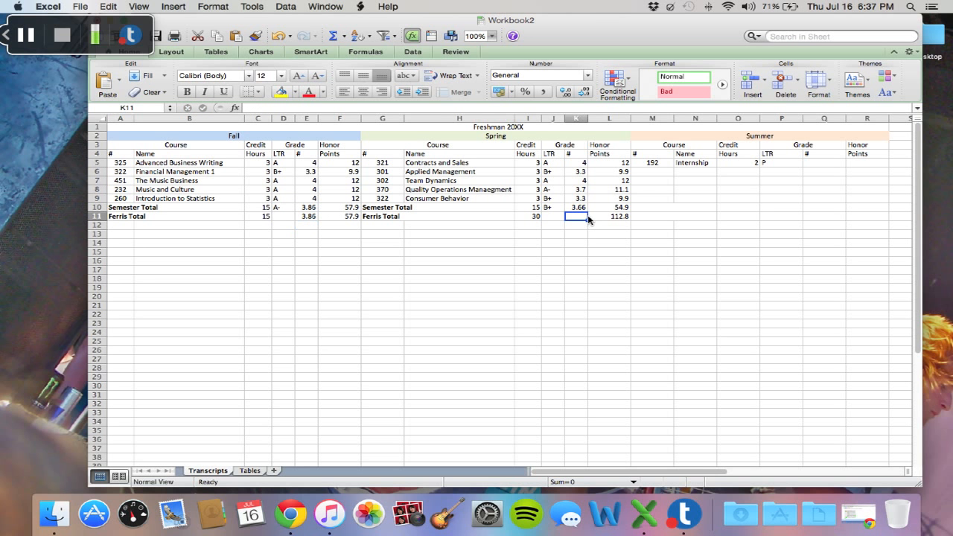
type("=")
left_click(615, 217)
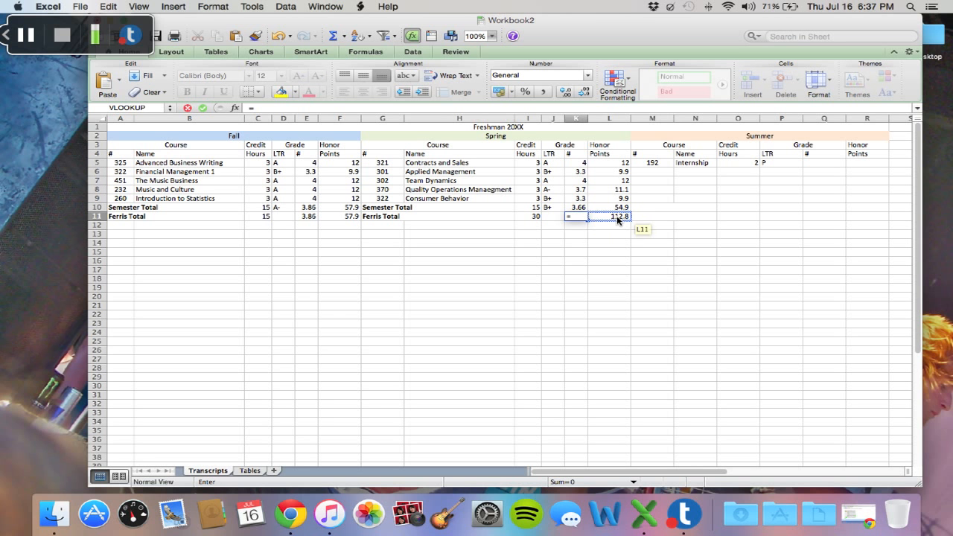
type("/")
left_click(542, 216)
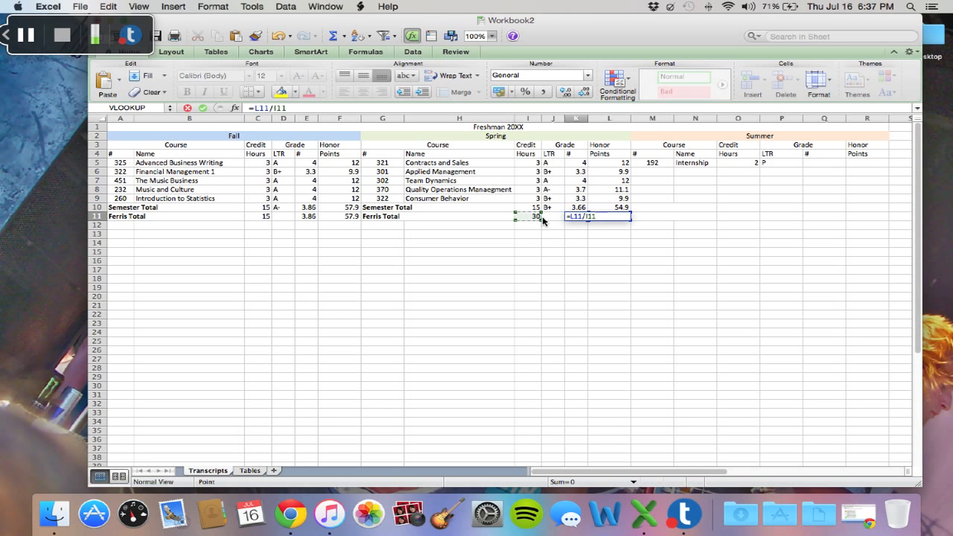
key("Return")
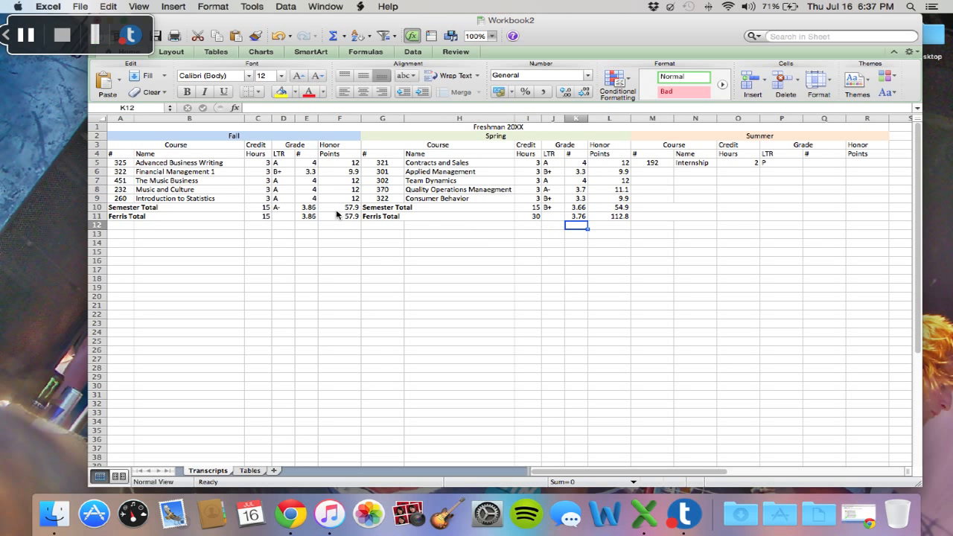
Step: Look up the Fall Ferris Total letter grade in cell D11 with =VLOOKUP(E11,NtL,2,TRUE)
left_click(284, 216)
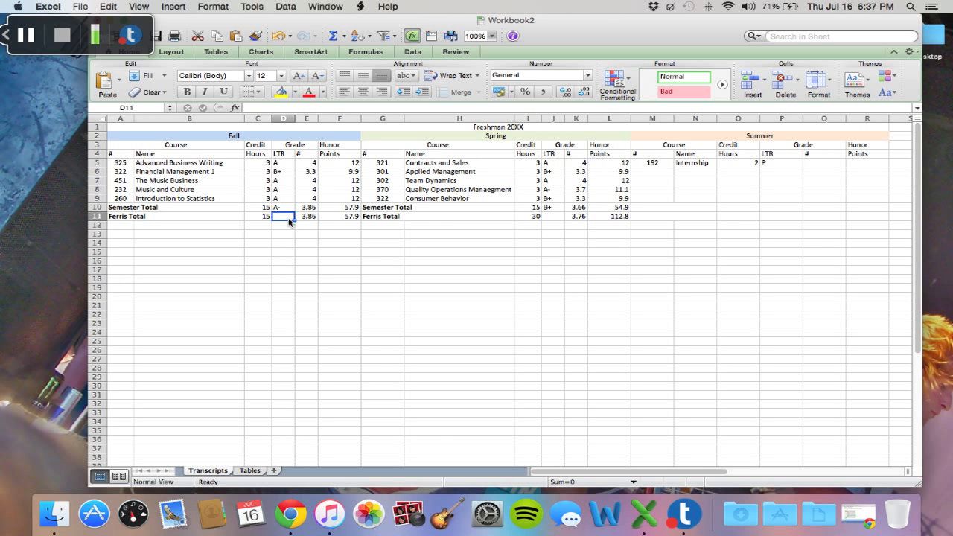
type("+v\\")
key("BackSpace")
key("BackSpace")
key("BackSpace")
type("=v")
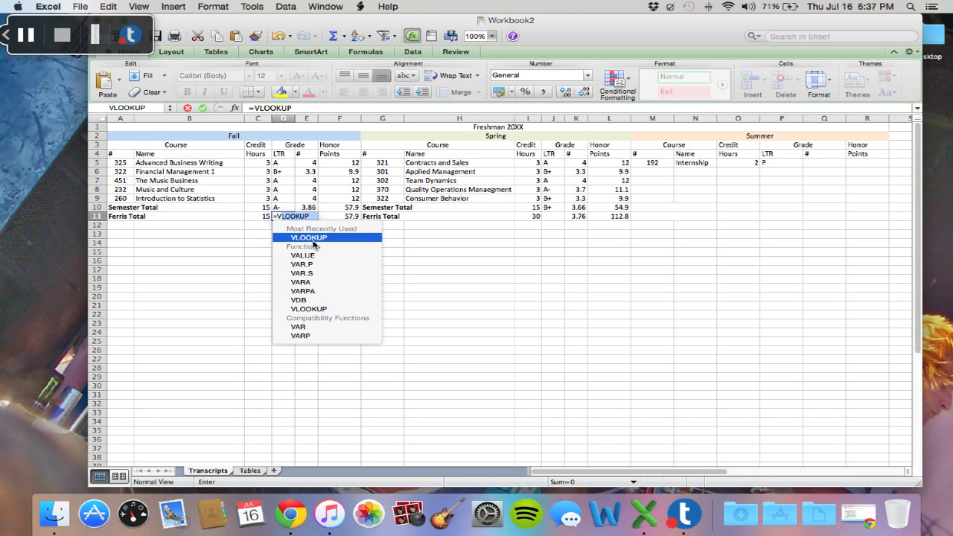
double_click(313, 238)
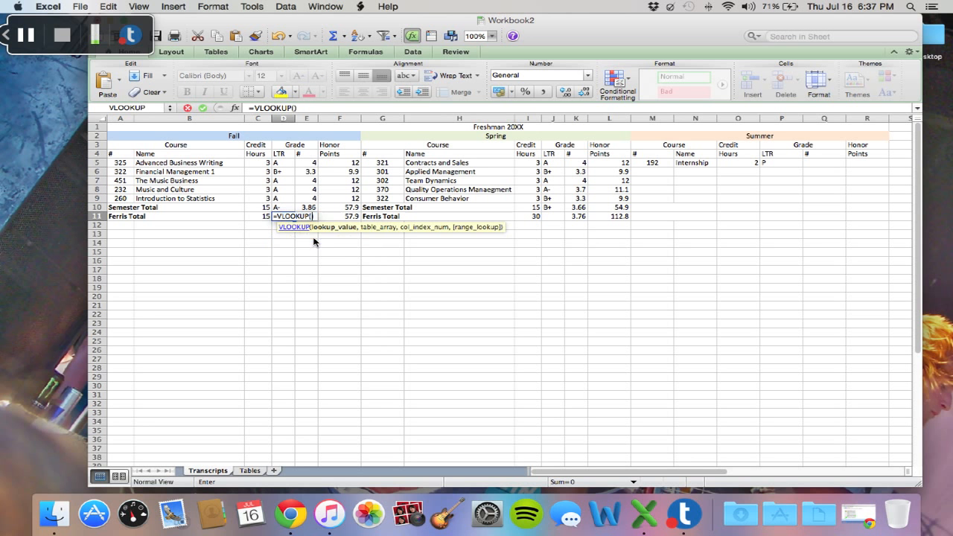
left_click(294, 211)
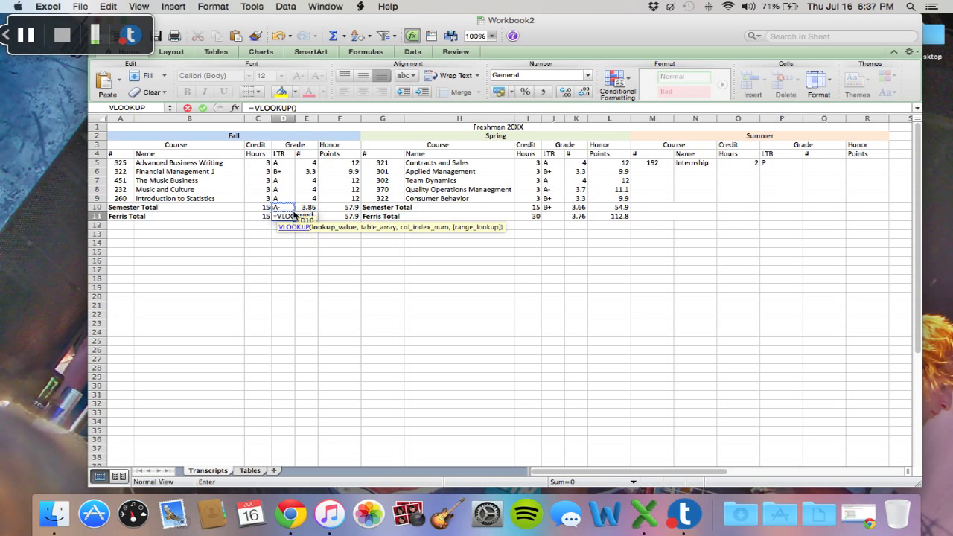
type("11")
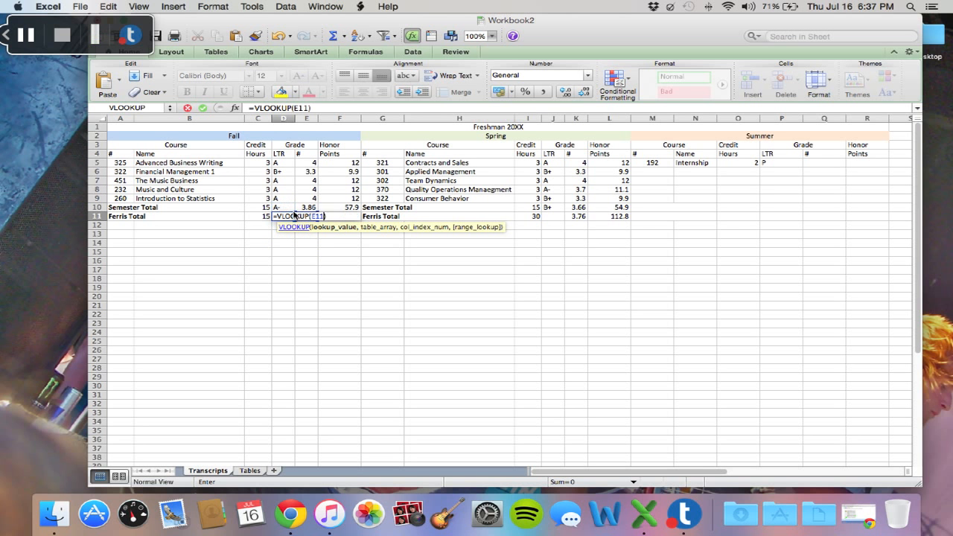
type(",")
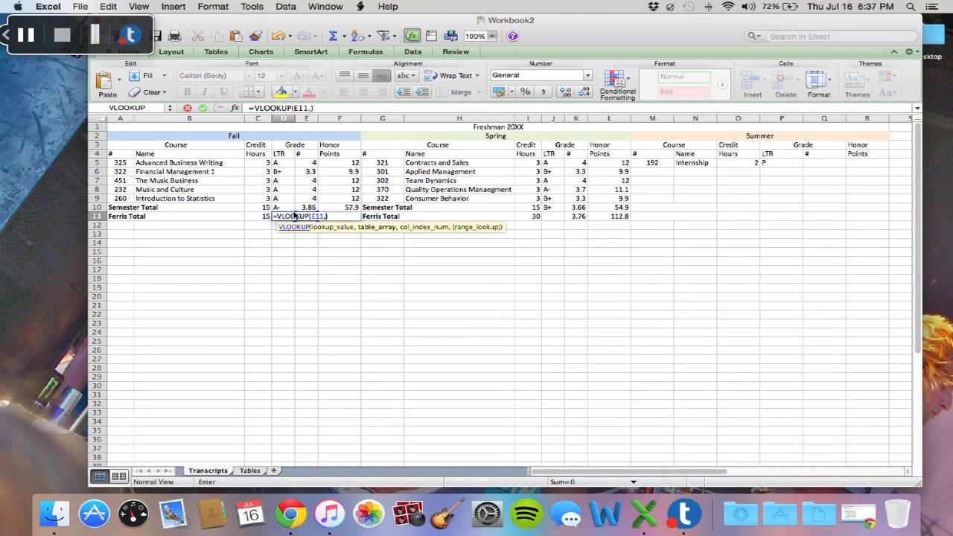
type("Ntl,2")
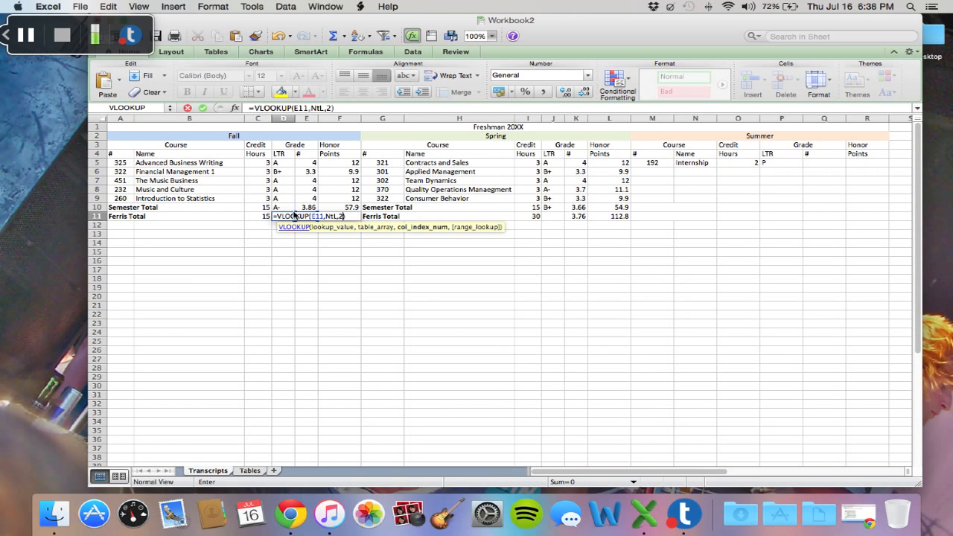
type(",")
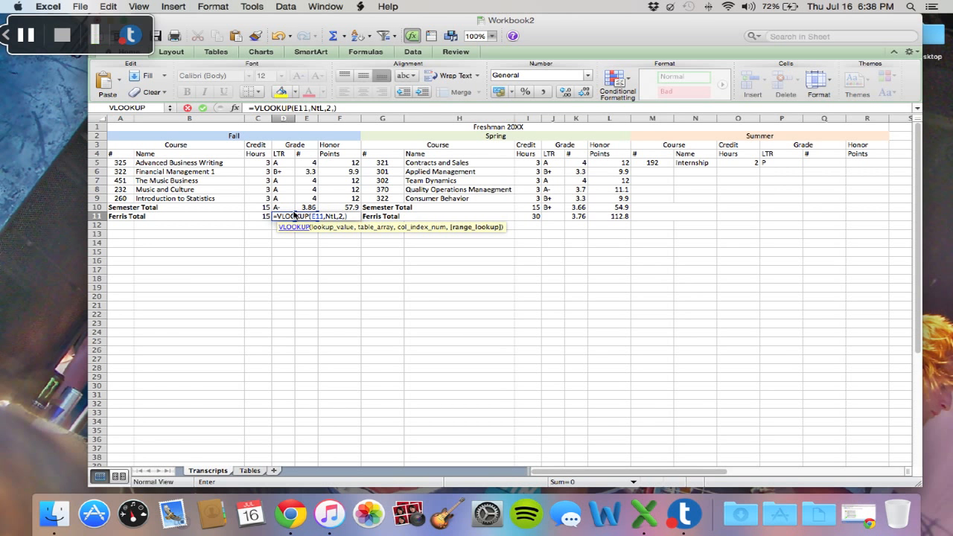
type("TRUE")
key("Return")
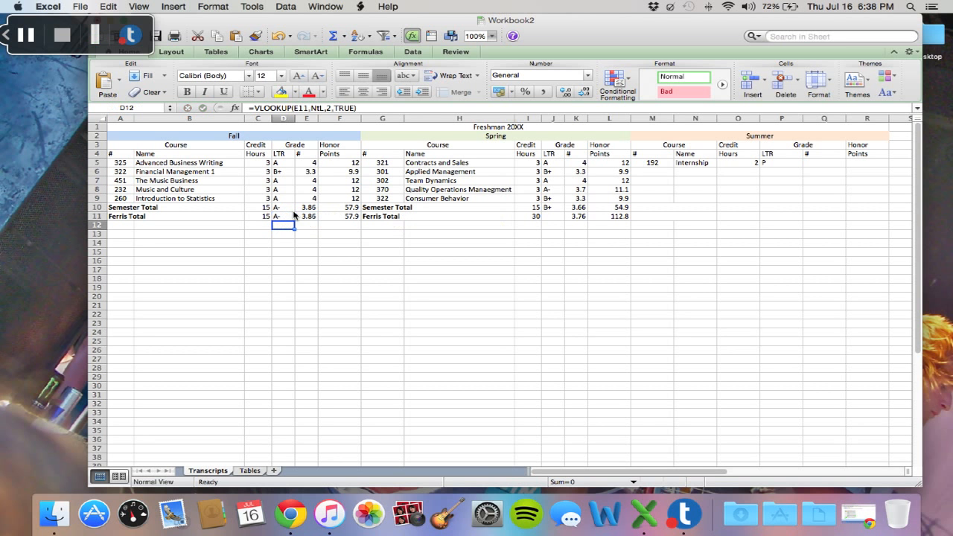
Step: Look up the Spring Ferris Total letter grade in cell J11 with =VLOOKUP(K11,NtL,2,TRUE)
left_click(559, 221)
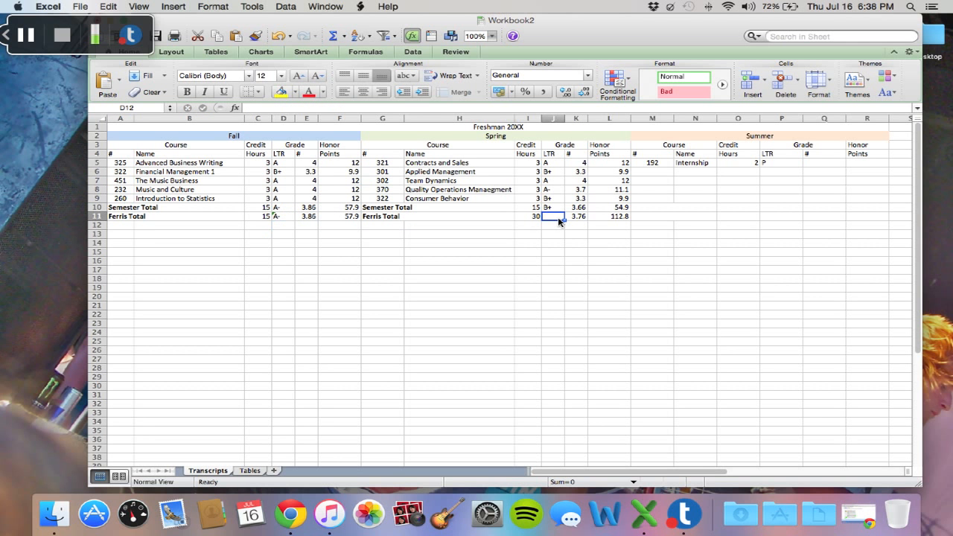
type("=")
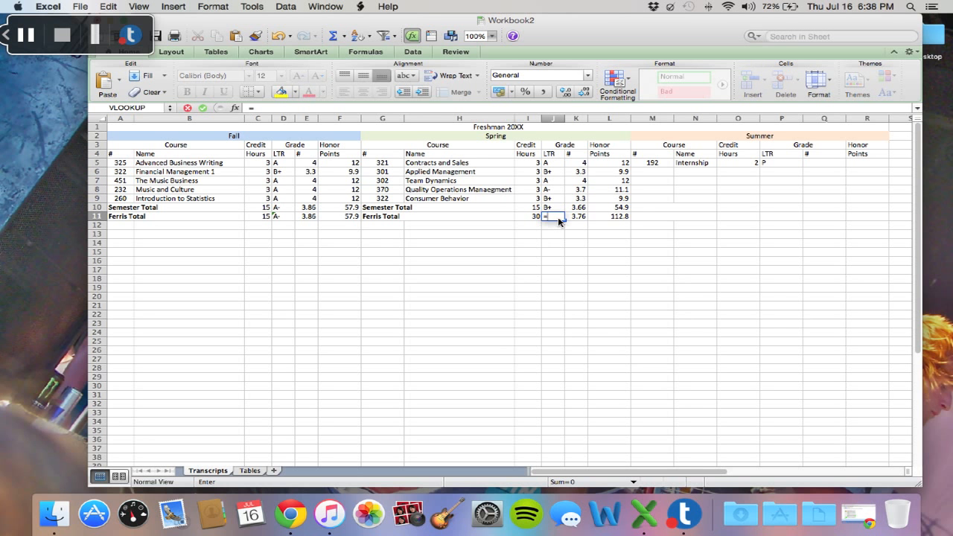
type("v")
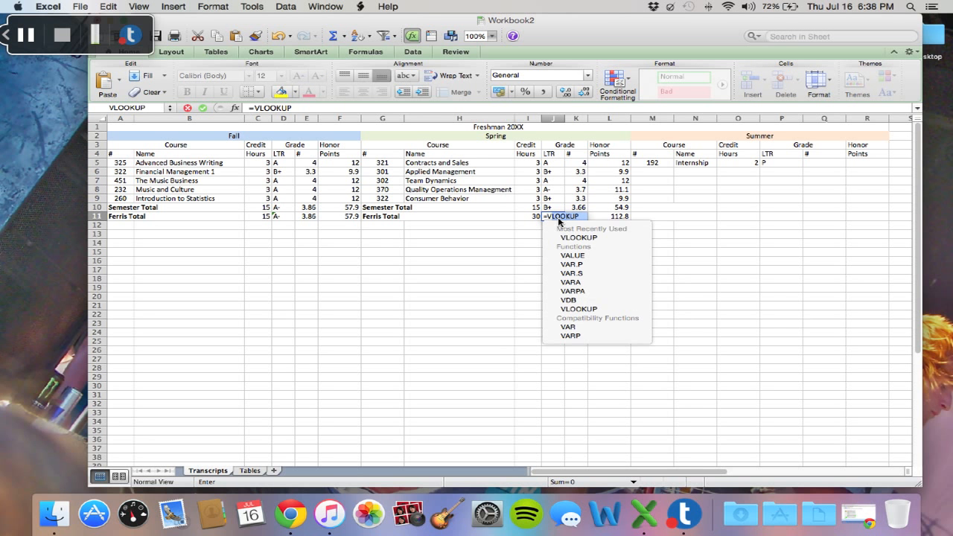
double_click(577, 238)
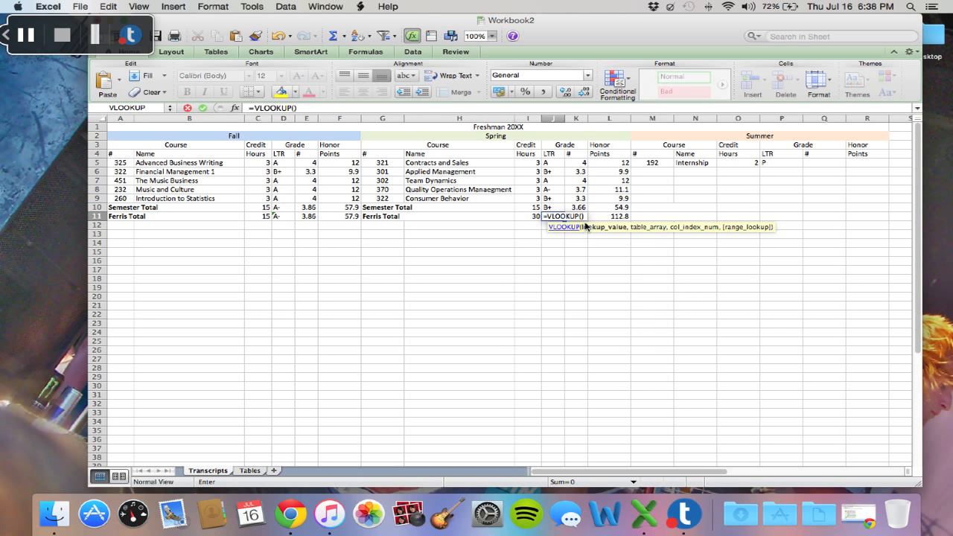
left_click(586, 218)
type(",")
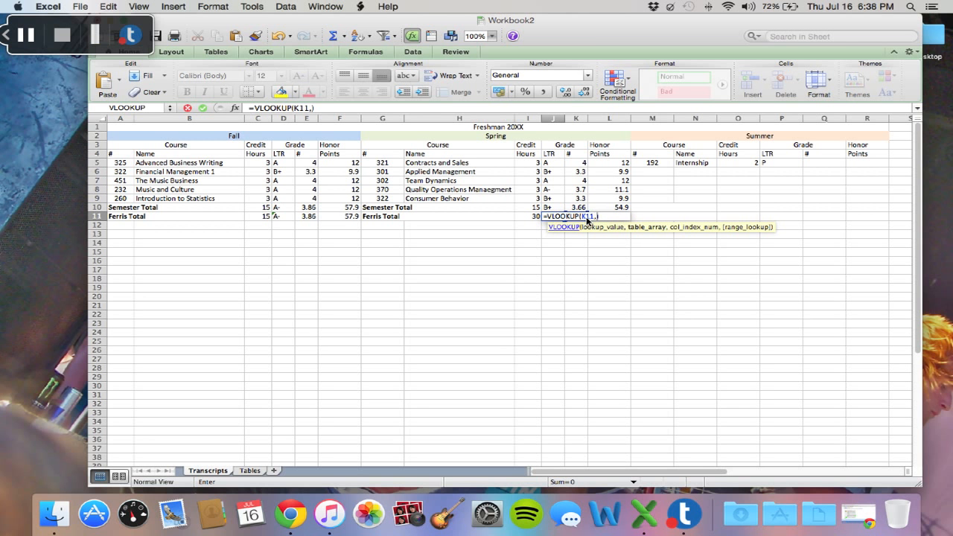
type(" NtL,2,TRUE")
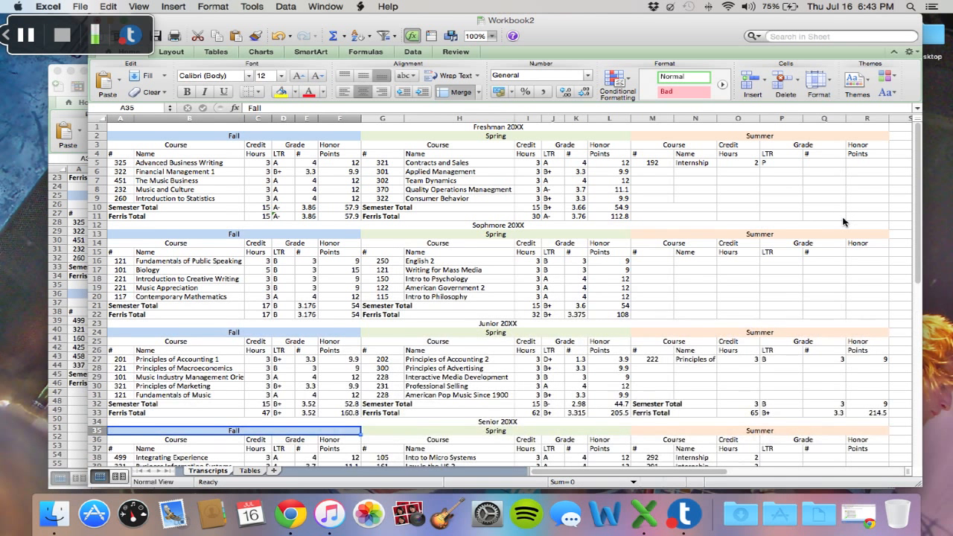
scroll(844, 221, "down", 5)
scroll(843, 221, "down", 1)
scroll(844, 221, "up", 3)
scroll(844, 221, "up", 3)
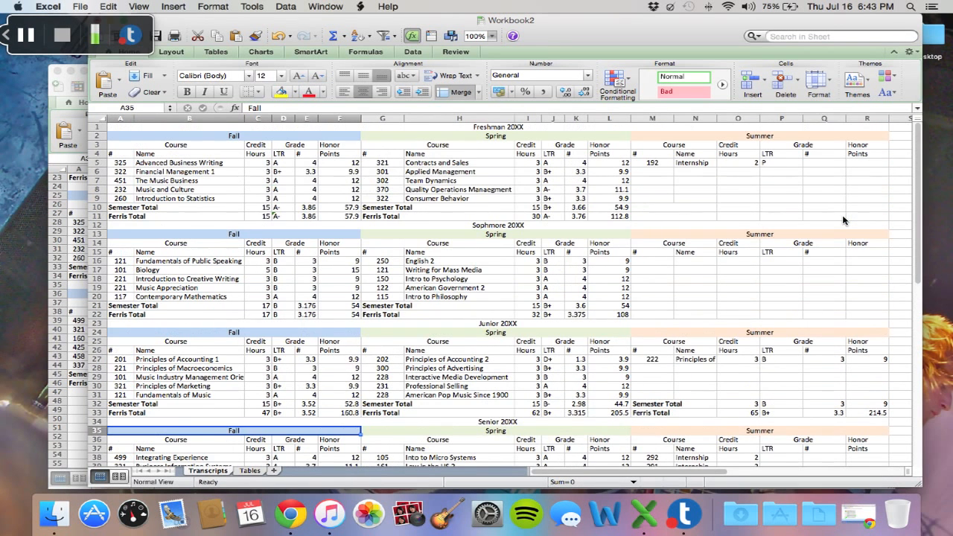